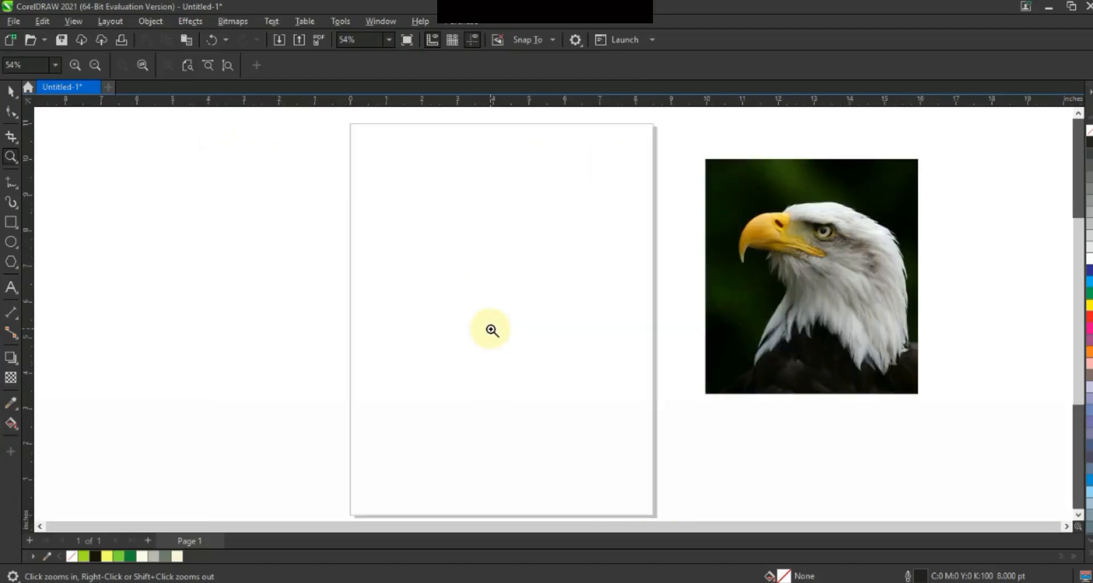
# - Draw a rectangle about 3.7 × 4.4 inches with a 4 pt outline in the upper part of the page
pyautogui.click(12, 223)
pyautogui.click(674, 67)
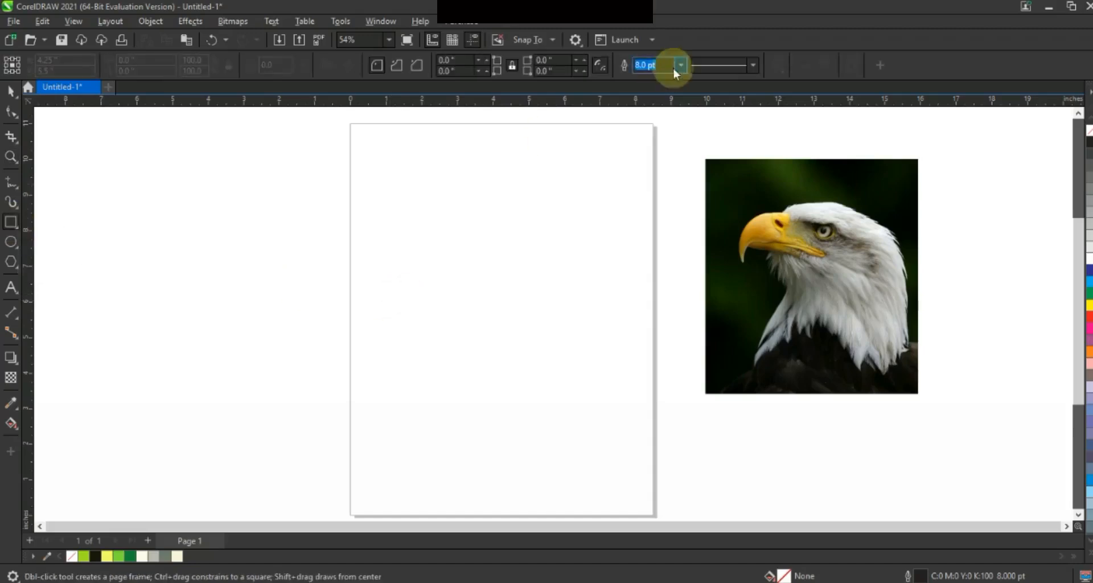
pyautogui.click(678, 67)
pyautogui.click(663, 160)
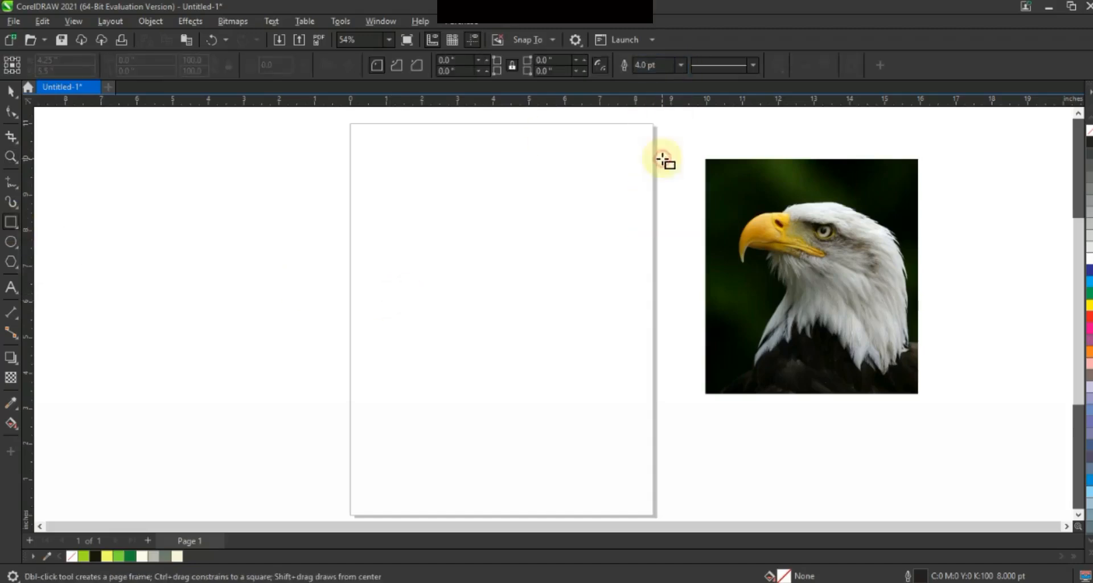
pyautogui.moveTo(417, 192); pyautogui.dragTo(548, 343)
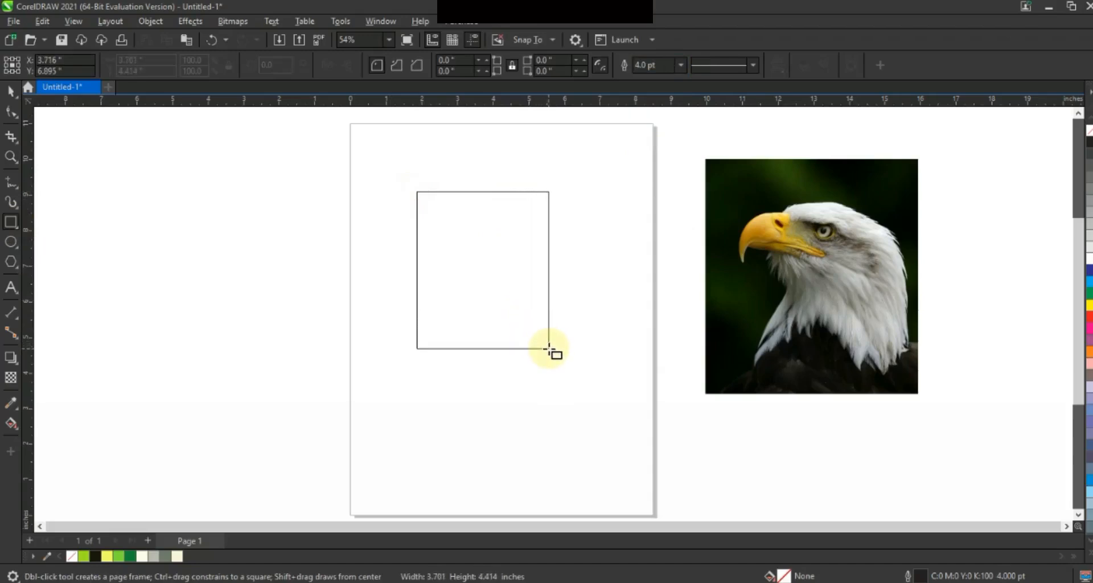
pyautogui.moveTo(548, 348); pyautogui.dragTo(549, 348)
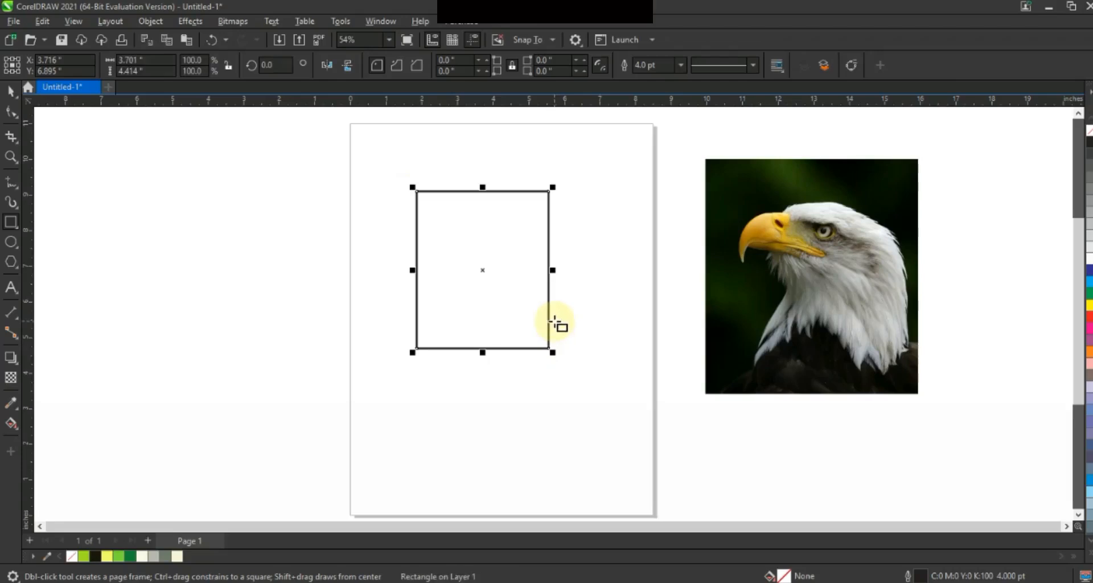
# - Round all four corners of the rectangle to a radius of about 0.5 inch and convert it to curves
pyautogui.click(12, 116)
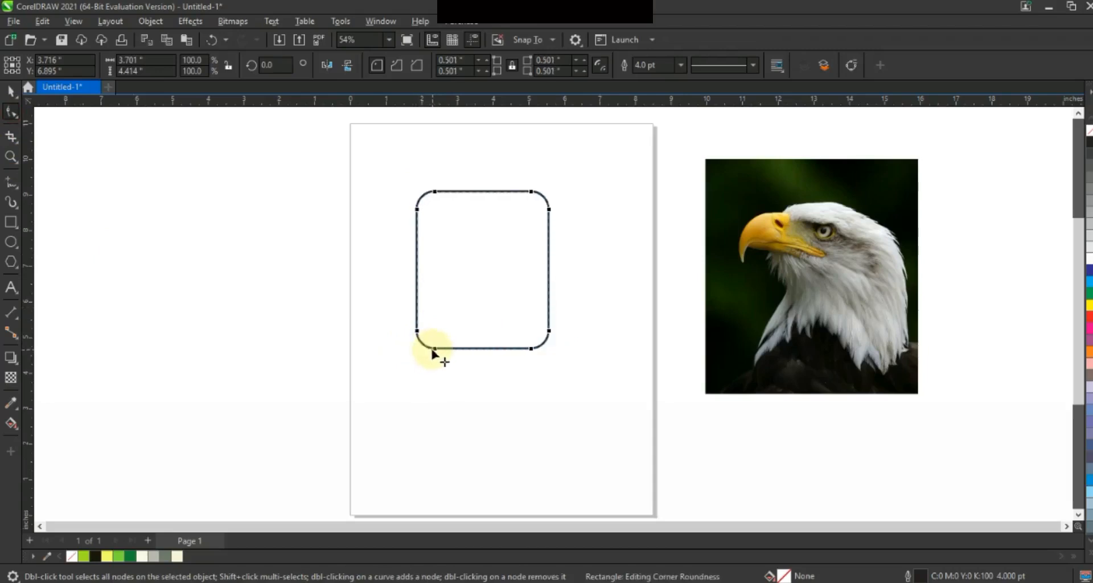
pyautogui.click(10, 91)
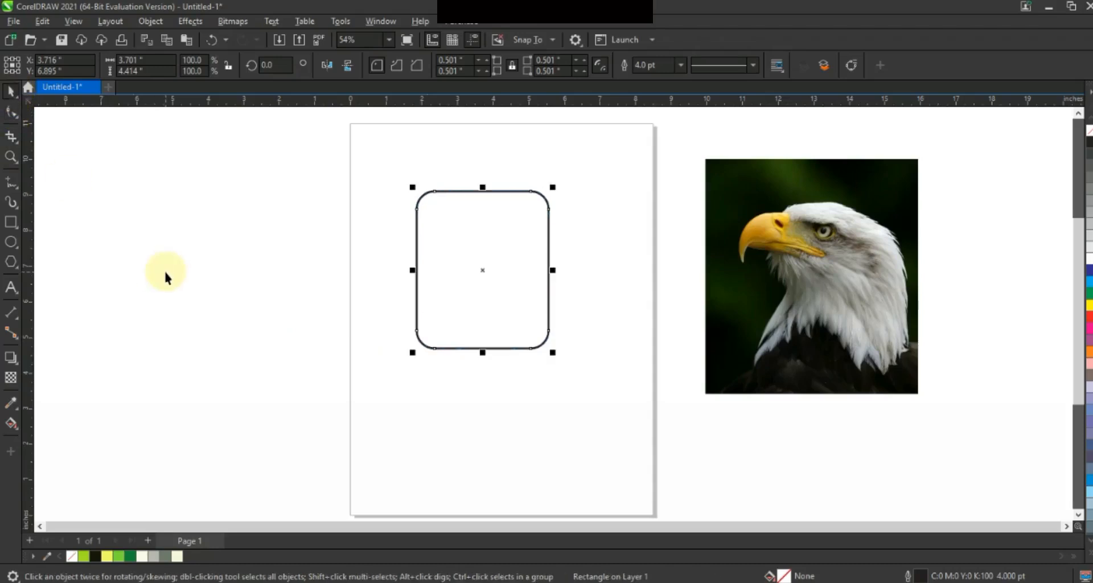
pyautogui.click(151, 22)
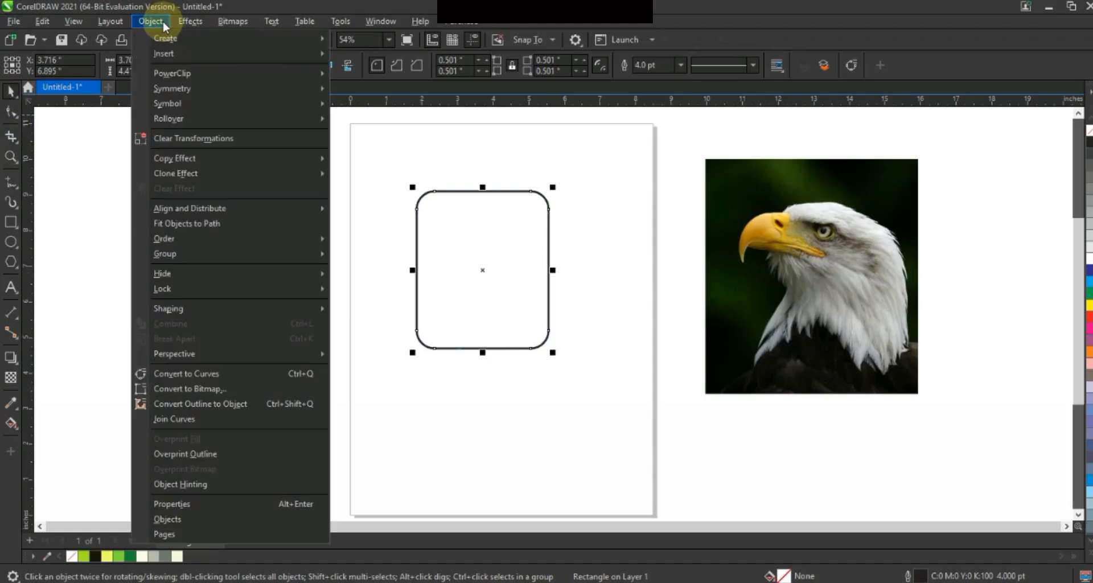
pyautogui.click(200, 374)
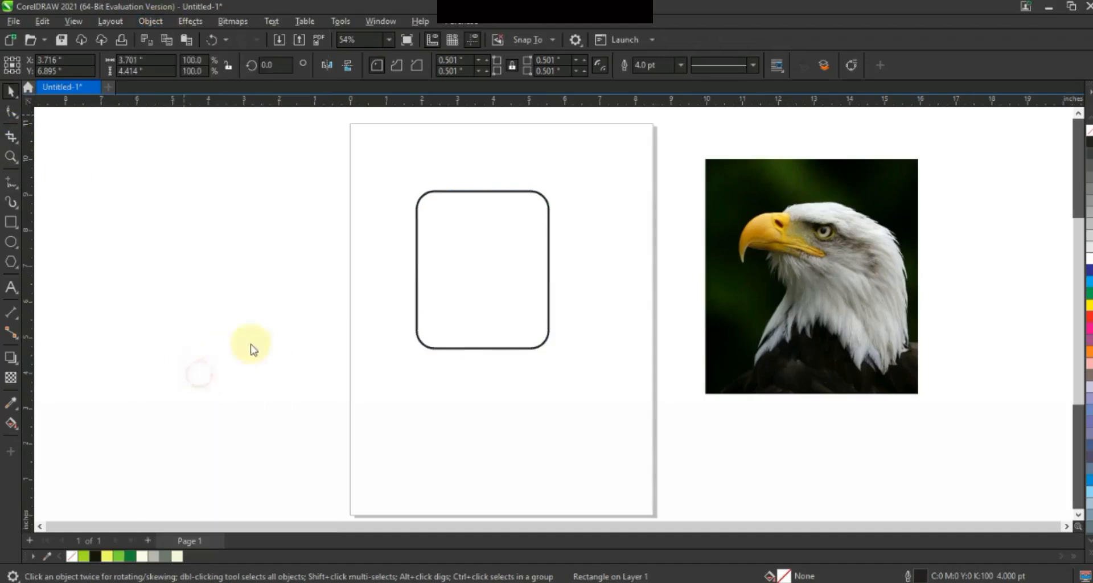
# - Pull the lower-right corner nodes straight down to slant the bottom edge, making the shape about 5.65 inches tall
pyautogui.click(11, 112)
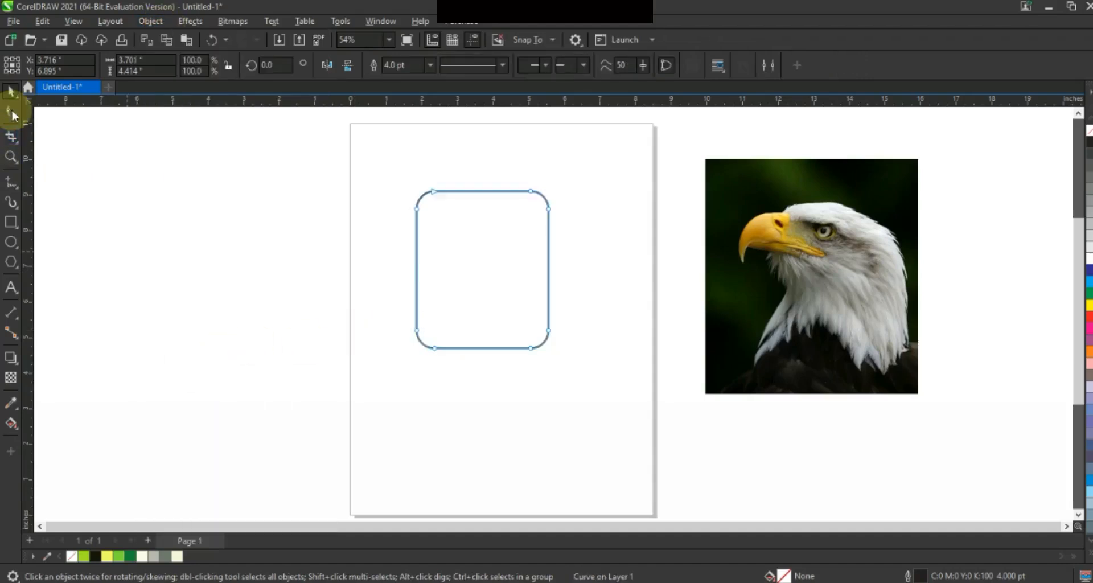
pyautogui.moveTo(569, 313); pyautogui.dragTo(533, 392)
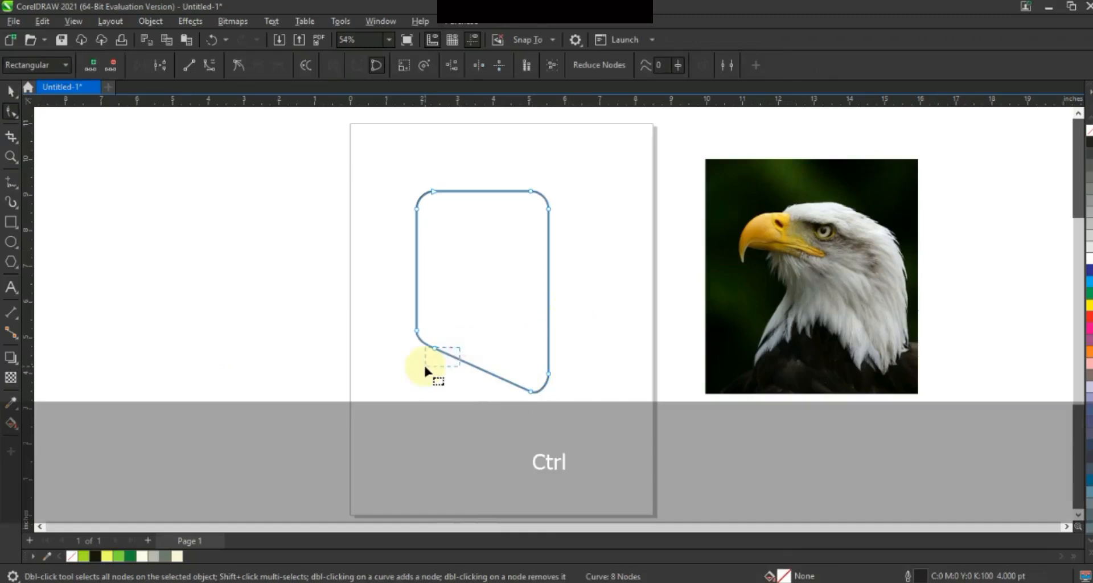
pyautogui.click(10, 91)
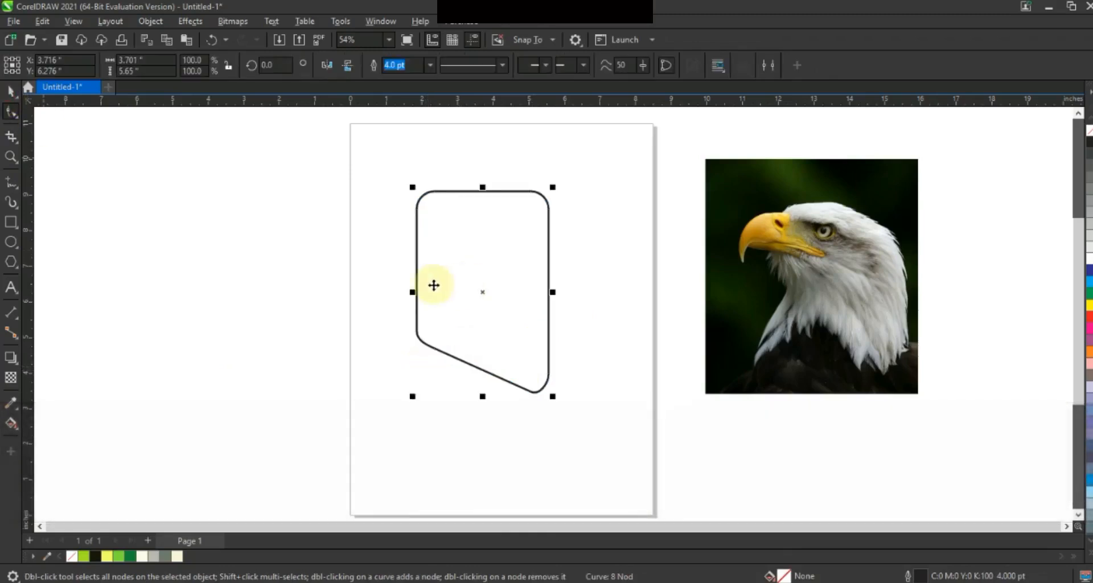
# - Create a horizontally mirrored copy of the slanted shape and shift it to overlap the original in a symmetric shield form
pyautogui.moveTo(412, 292); pyautogui.dragTo(559, 294)
pyautogui.rightClick(559, 294)
pyautogui.moveTo(589, 279); pyautogui.dragTo(495, 288)
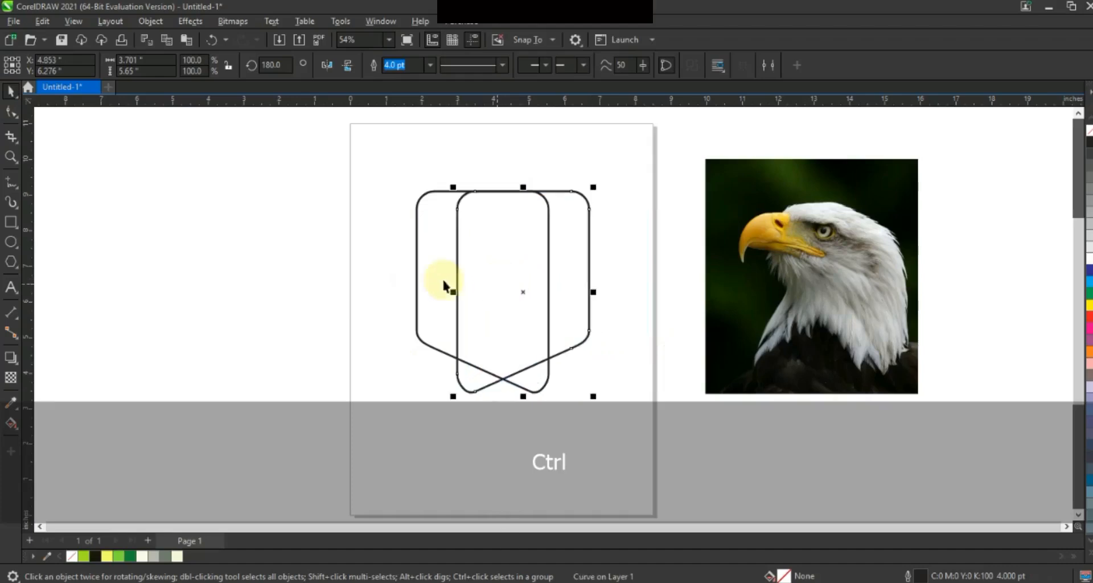
pyautogui.press('Escape')
# - Smart Fill the three enclosed regions that make up the shield and delete the two original outline curves
pyautogui.click(19, 428)
pyautogui.click(46, 436)
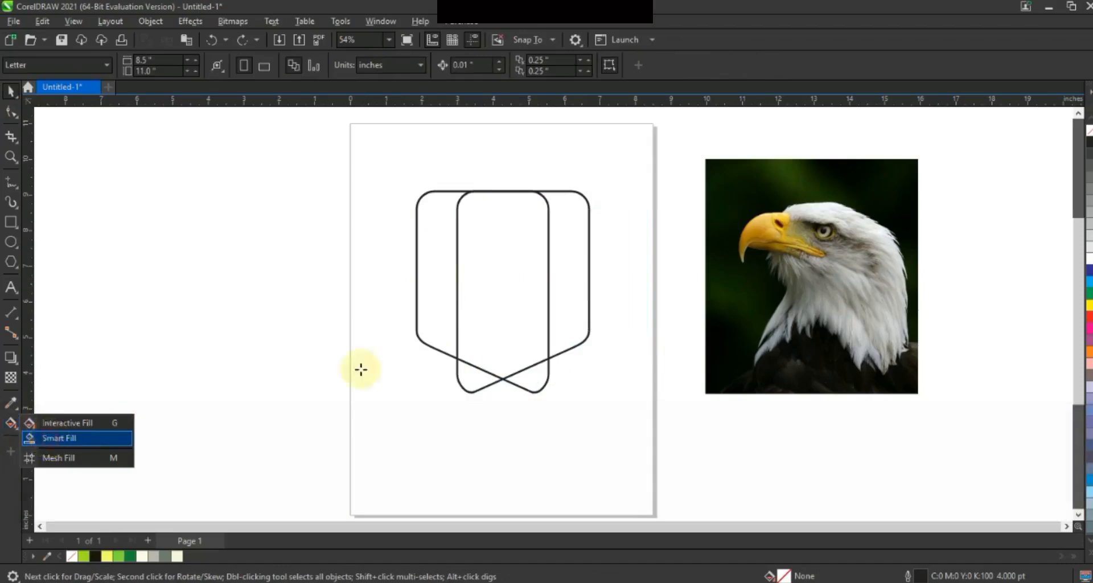
pyautogui.click(449, 293)
pyautogui.click(478, 293)
pyautogui.click(561, 288)
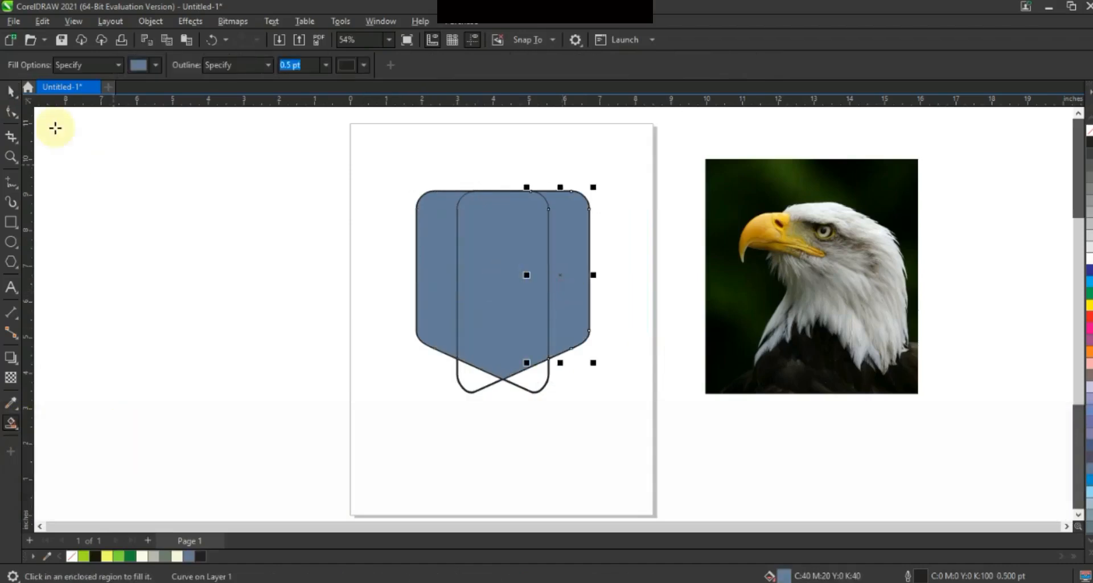
pyautogui.click(10, 91)
pyautogui.press('Delete')
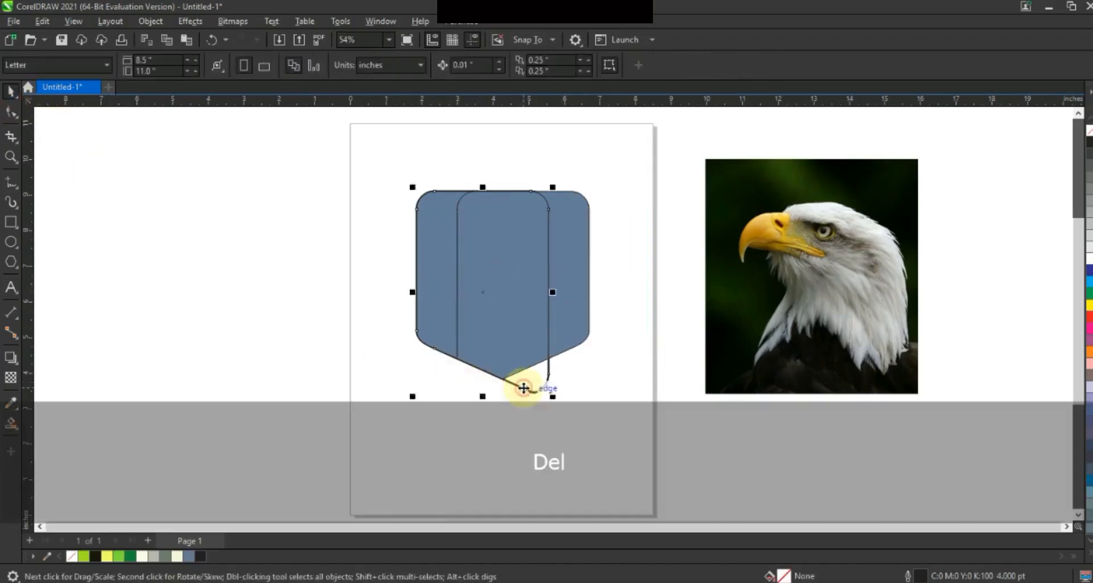
# - Weld the three filled pieces into a single shield and move it slightly lower on the page
pyautogui.click(555, 297)
pyautogui.keyDown('shift'); pyautogui.click(501, 292); pyautogui.keyUp('shift')
pyautogui.keyDown('shift'); pyautogui.click(438, 290); pyautogui.keyUp('shift')
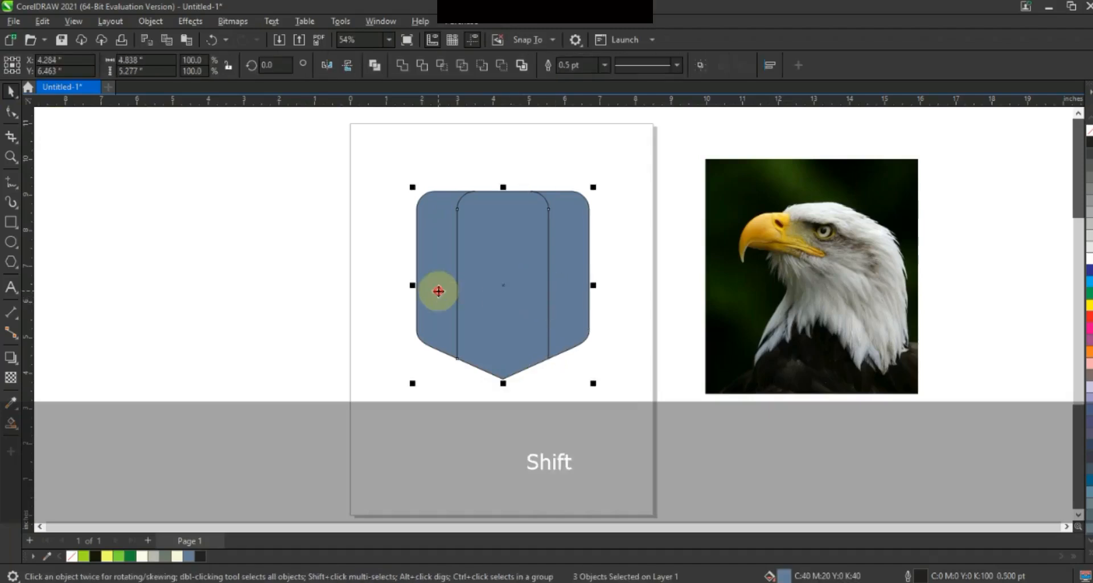
pyautogui.click(401, 71)
pyautogui.moveTo(492, 273); pyautogui.dragTo(495, 316)
# - Raise all the top nodes of the shield vertically to make it about 6.93 inches tall
pyautogui.click(11, 112)
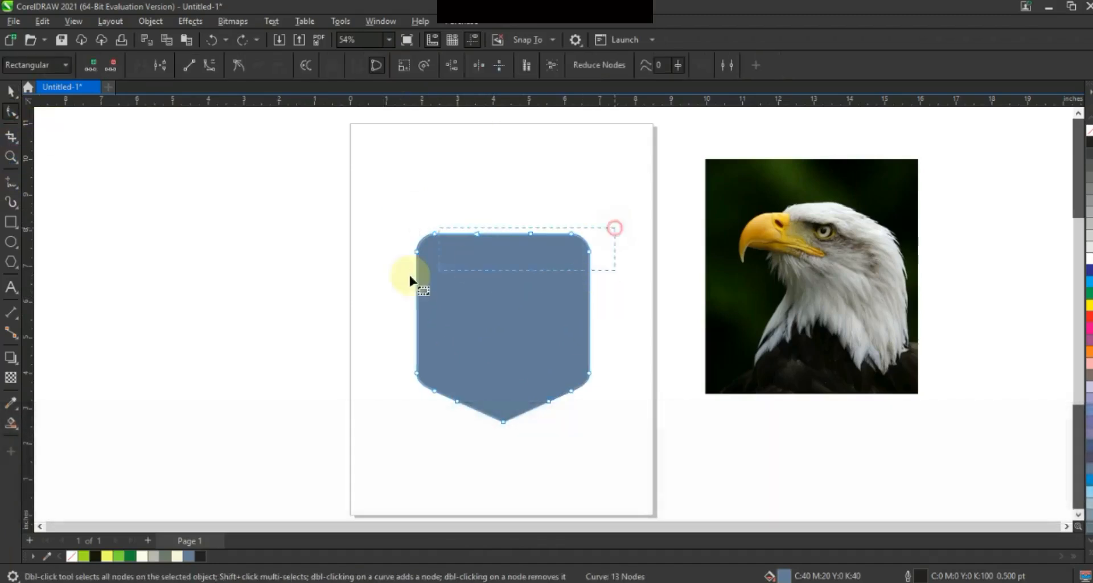
pyautogui.moveTo(418, 253); pyautogui.dragTo(415, 194)
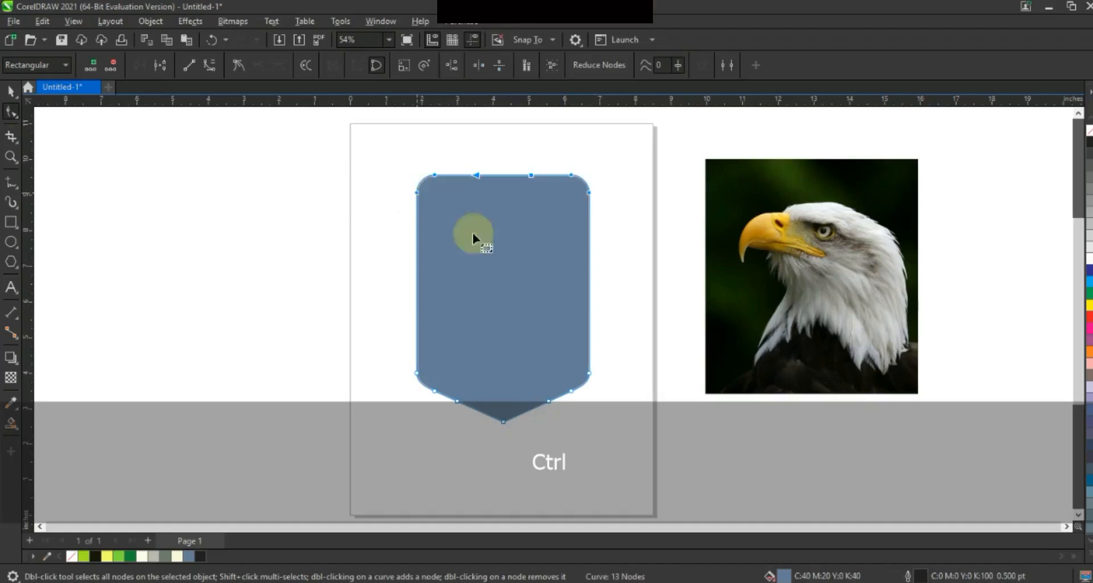
pyautogui.click(10, 92)
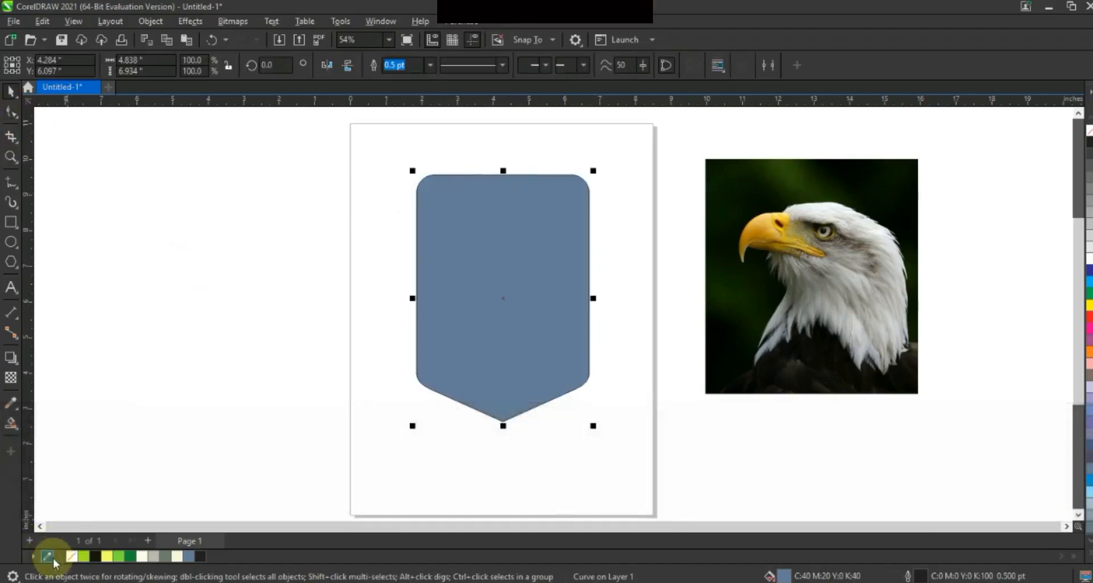
# - Remove the shield's fill and set its outline width to 3 pt
pyautogui.click(72, 557)
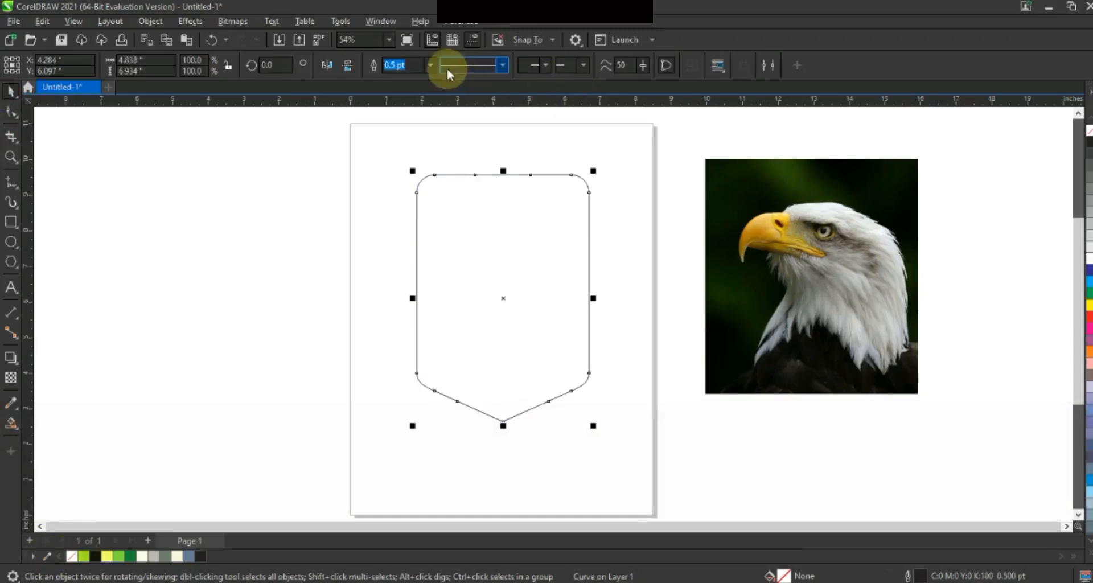
pyautogui.click(430, 65)
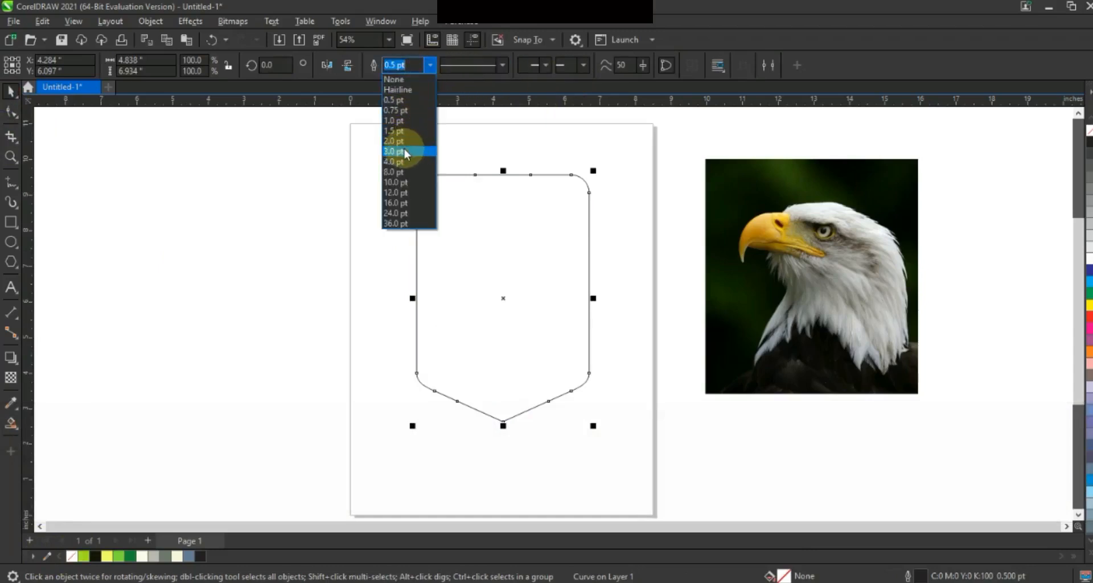
pyautogui.click(406, 151)
pyautogui.click(371, 253)
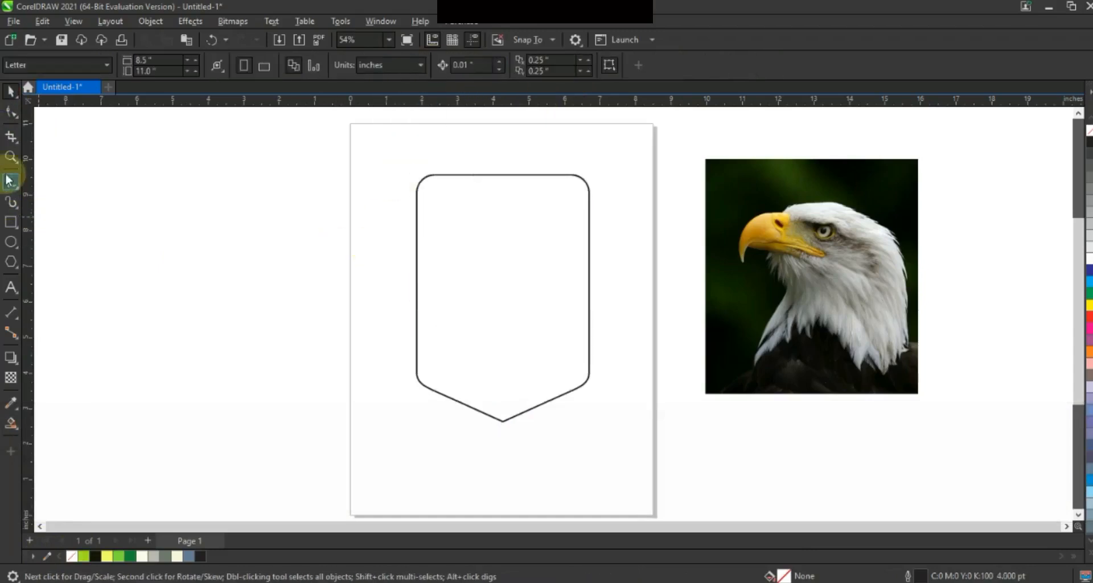
# - Add a one-step inside contour to the shield with an offset of about 0.26 inch
pyautogui.click(11, 157)
pyautogui.moveTo(632, 427); pyautogui.dragTo(638, 432)
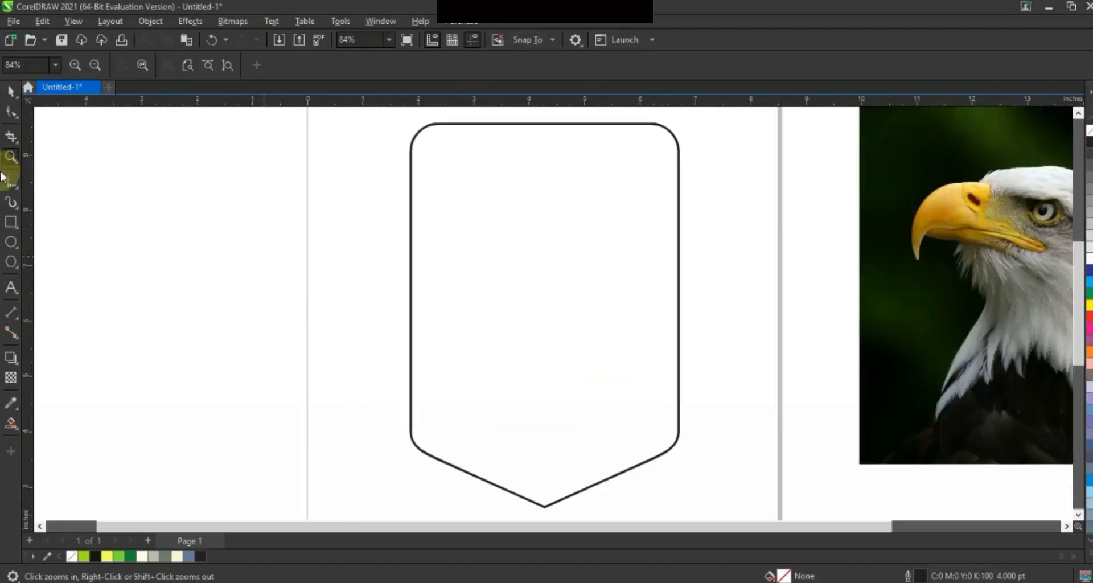
pyautogui.click(11, 91)
pyautogui.click(467, 355)
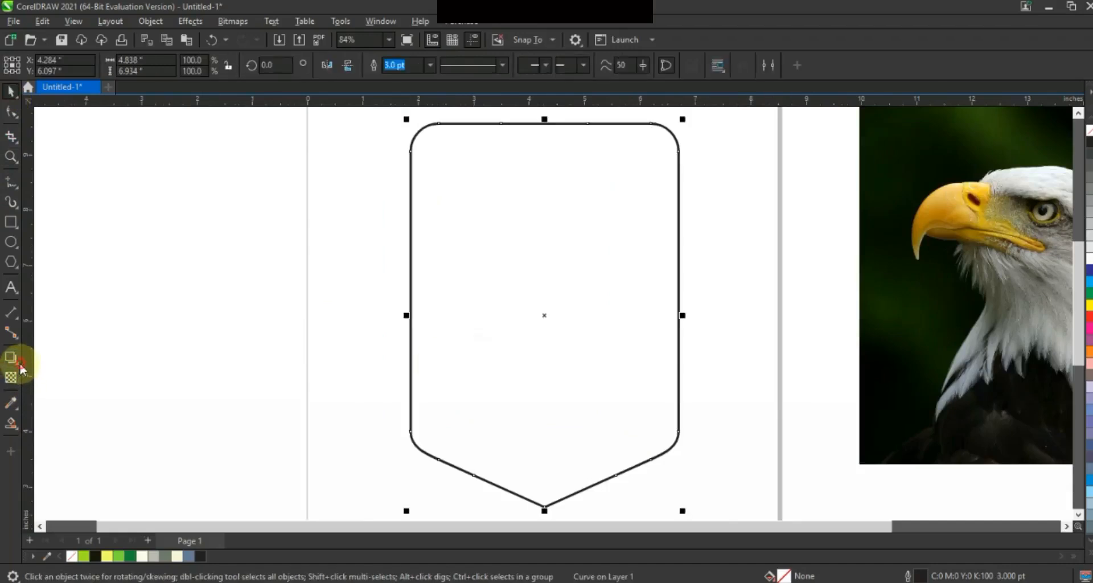
pyautogui.moveTo(18, 365); pyautogui.dragTo(40, 371)
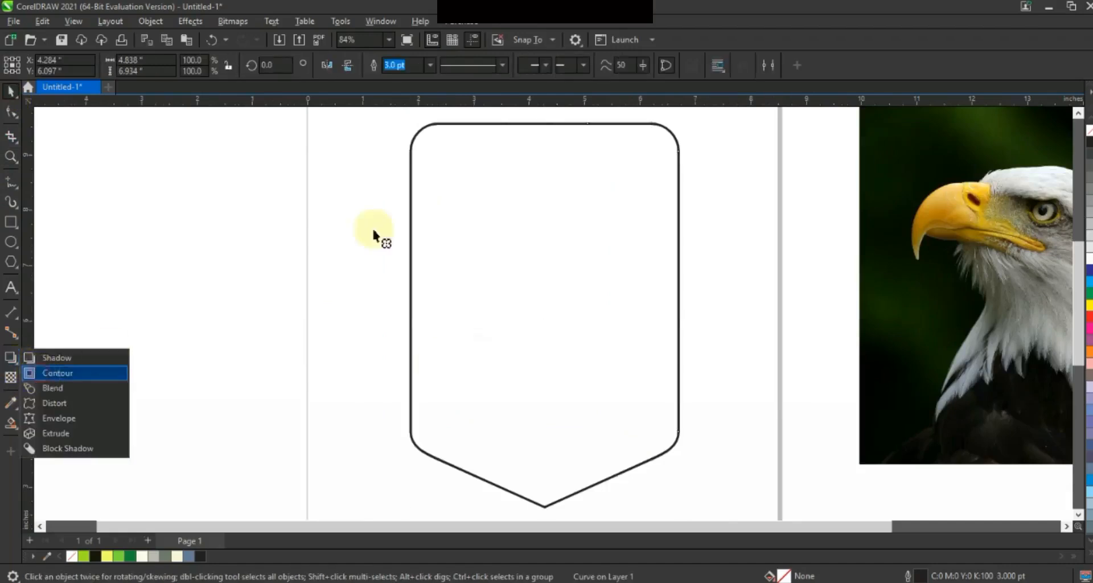
pyautogui.moveTo(506, 127); pyautogui.dragTo(505, 140)
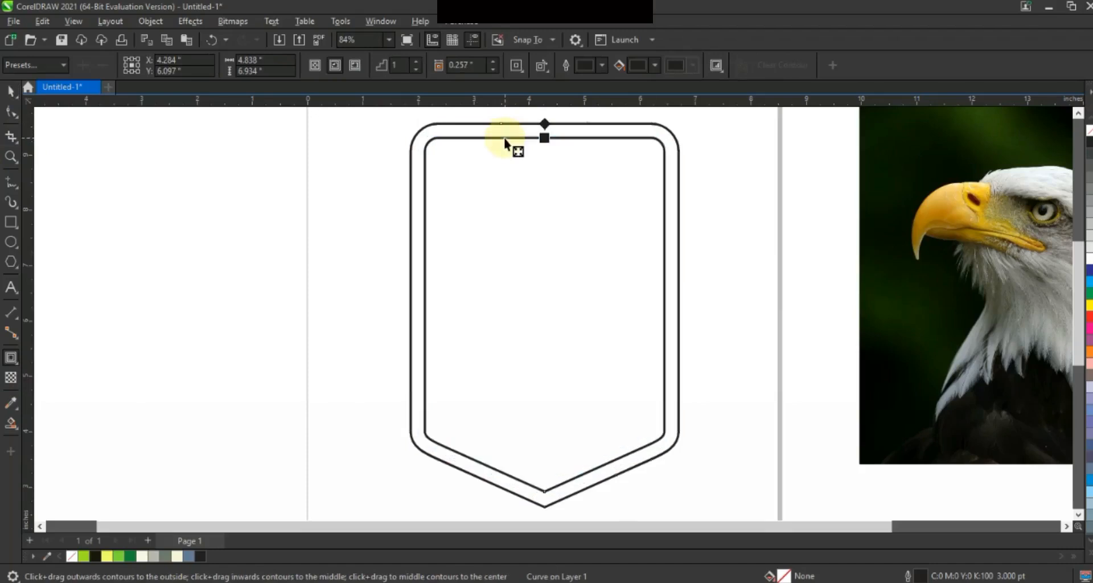
# - Break the contour apart from the shield to make the inner outline a separate curve
pyautogui.click(10, 91)
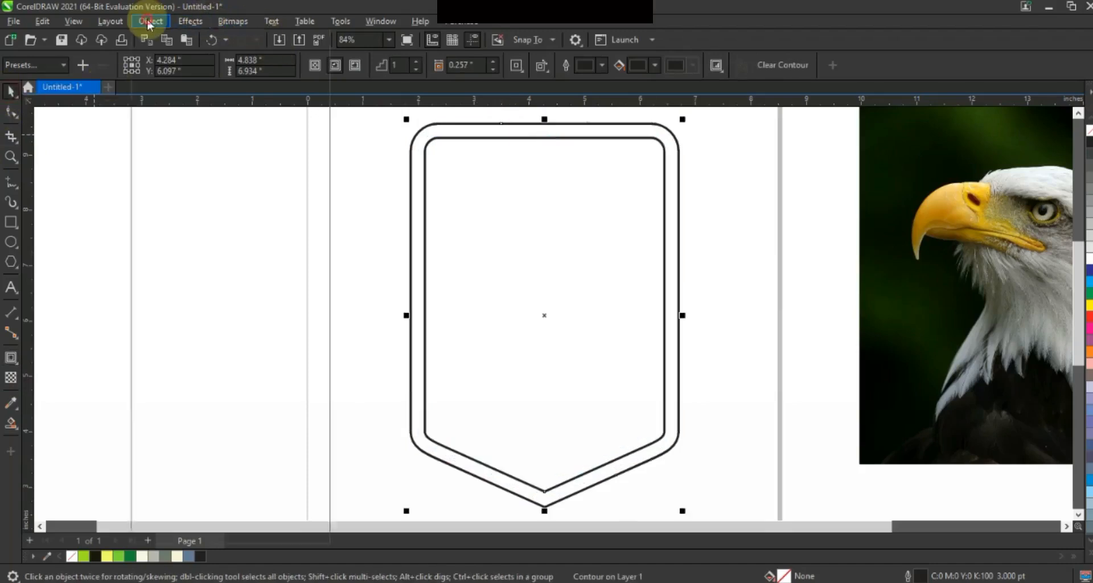
pyautogui.click(149, 23)
pyautogui.click(183, 336)
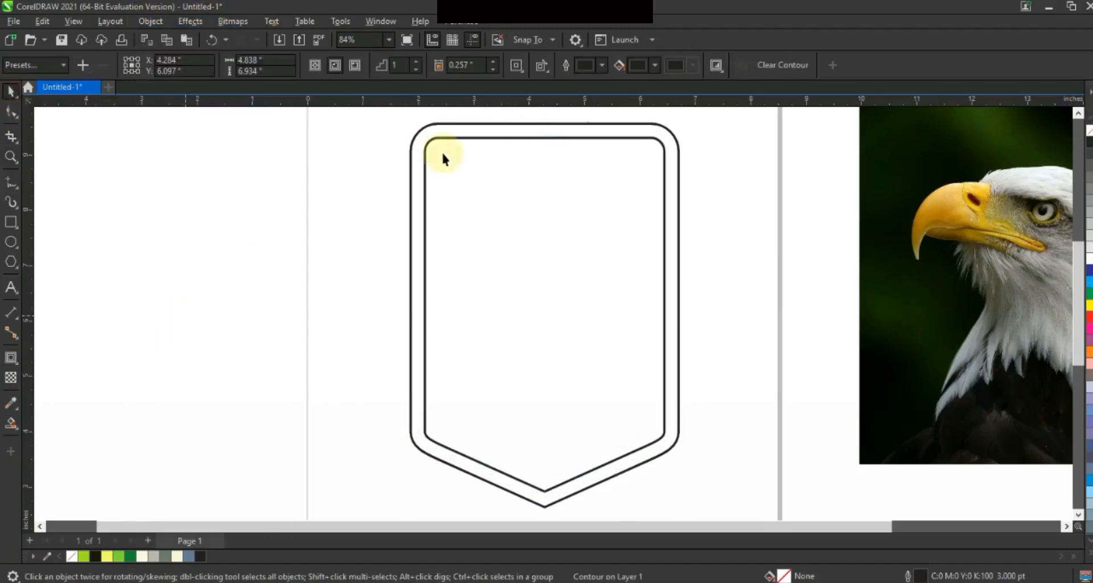
# - Lower the top nodes of the inner outline straight down by about 2.27 inches, keeping its sides vertical
pyautogui.click(447, 139)
pyautogui.click(11, 112)
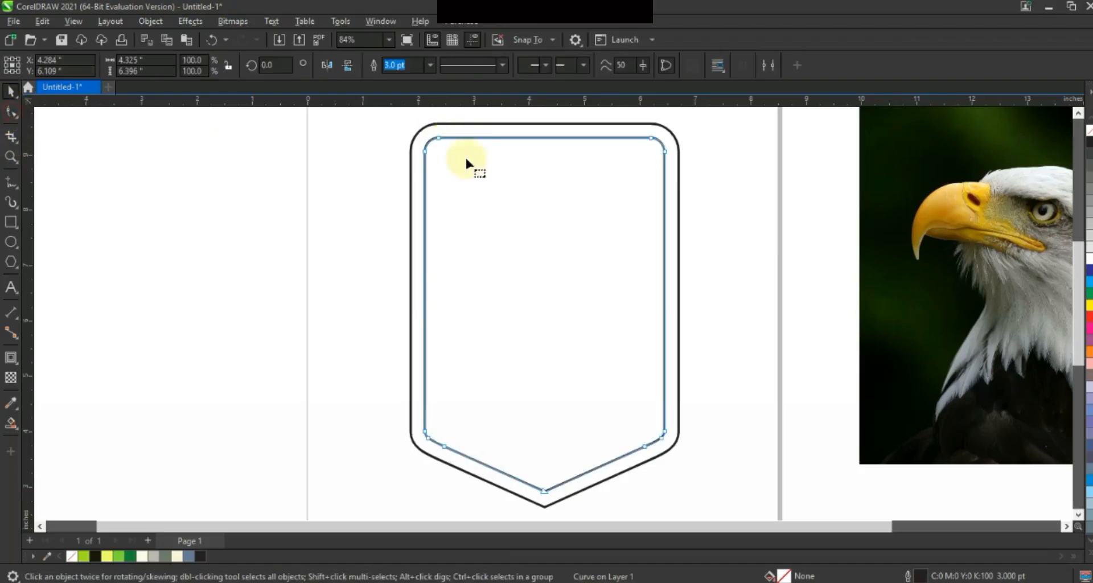
pyautogui.moveTo(671, 219); pyautogui.dragTo(681, 217)
pyautogui.moveTo(663, 161); pyautogui.dragTo(671, 284)
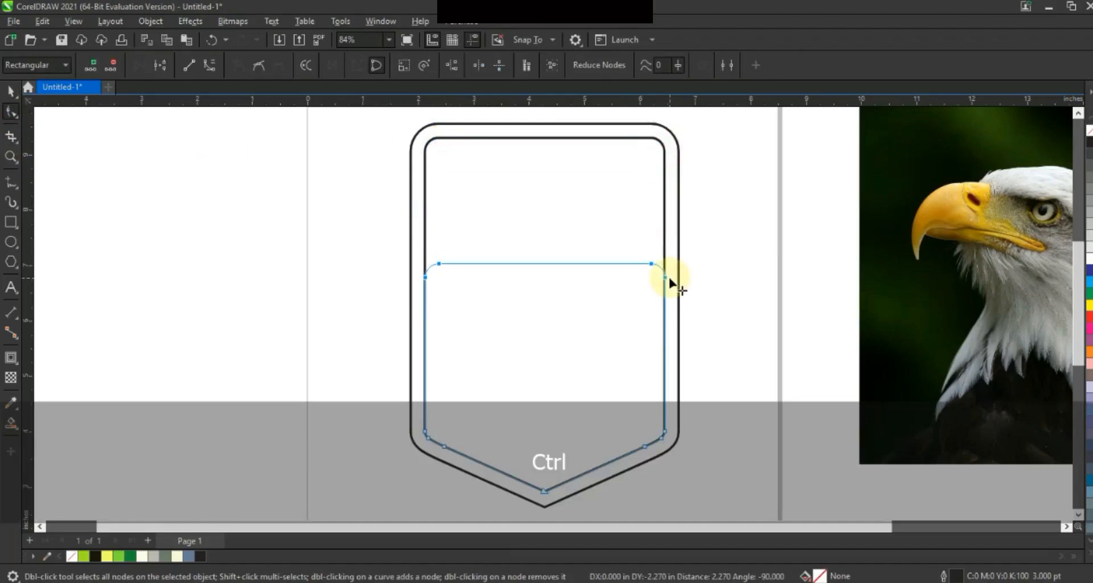
pyautogui.moveTo(669, 281); pyautogui.dragTo(674, 283)
pyautogui.click(10, 91)
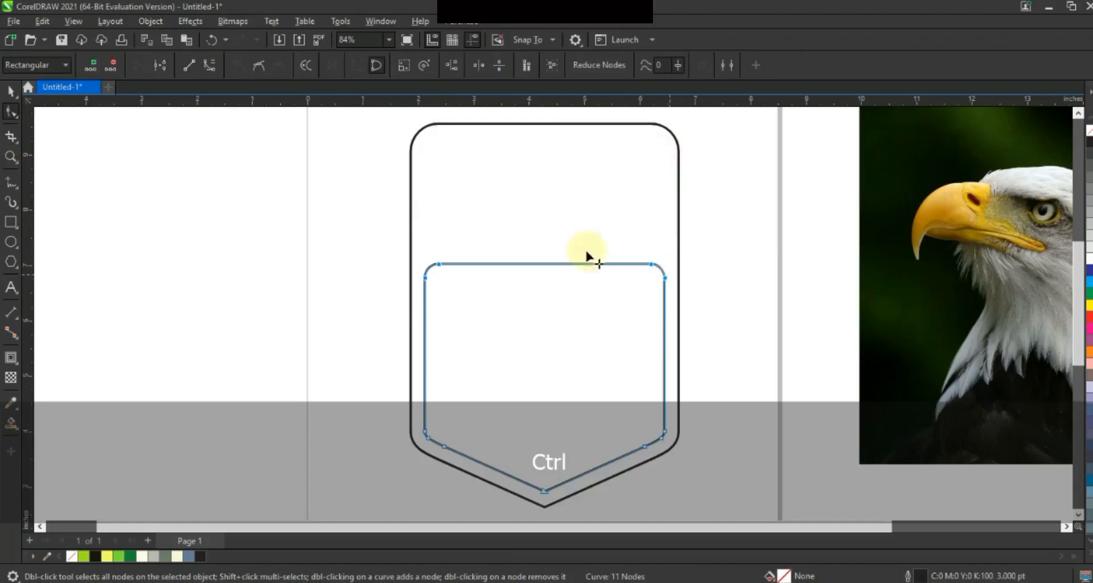
pyautogui.click(201, 261)
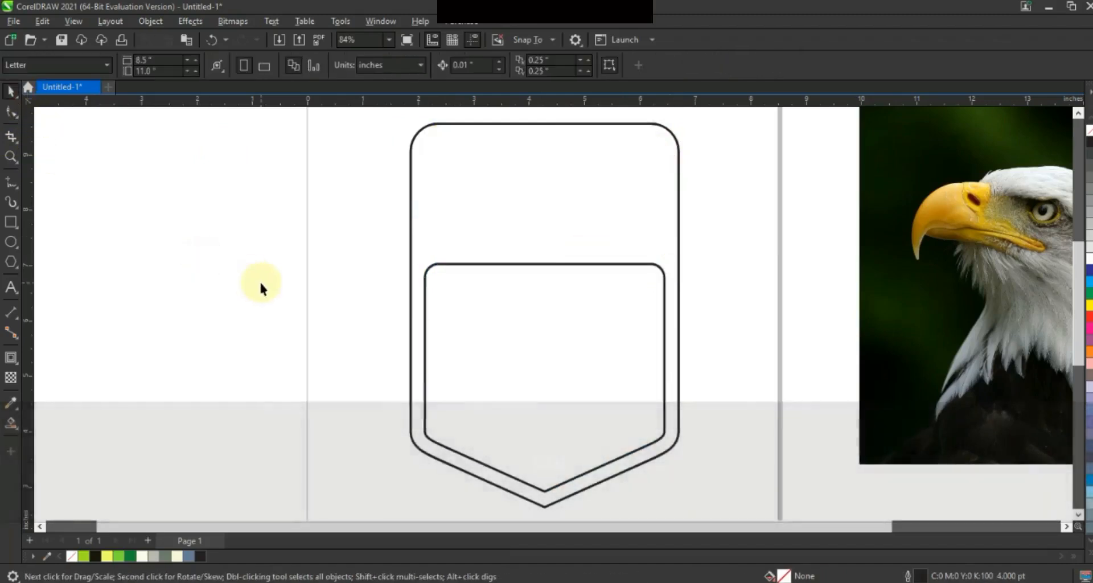
# - Position the eagle photo over the shield, scaled to about 4.93 × 5.45 inches and rotated about 20 degrees counter-clockwise
pyautogui.moveTo(892, 285); pyautogui.dragTo(431, 338)
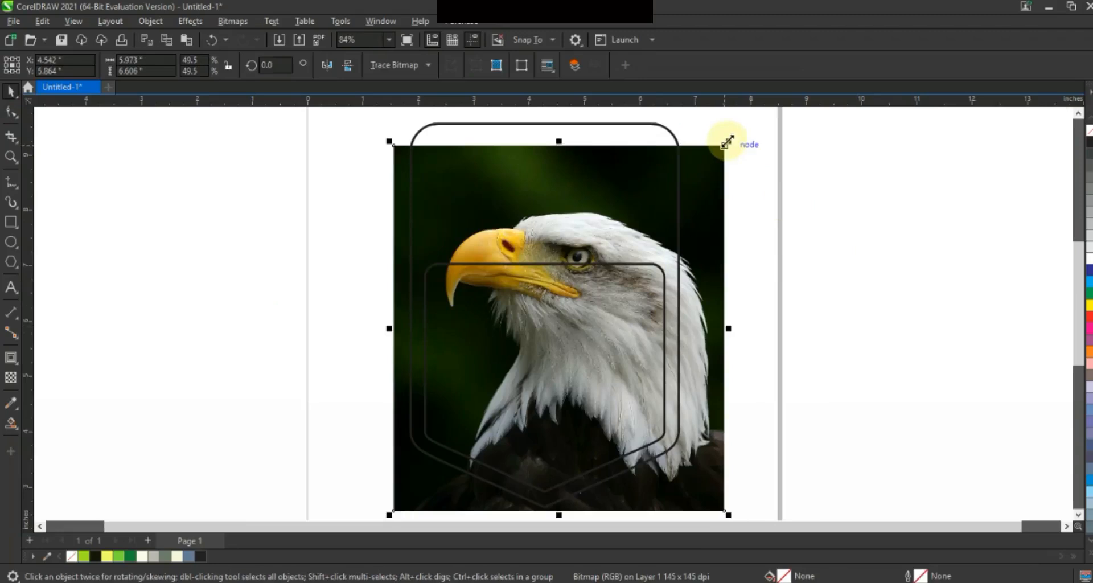
pyautogui.moveTo(727, 141); pyautogui.dragTo(709, 178)
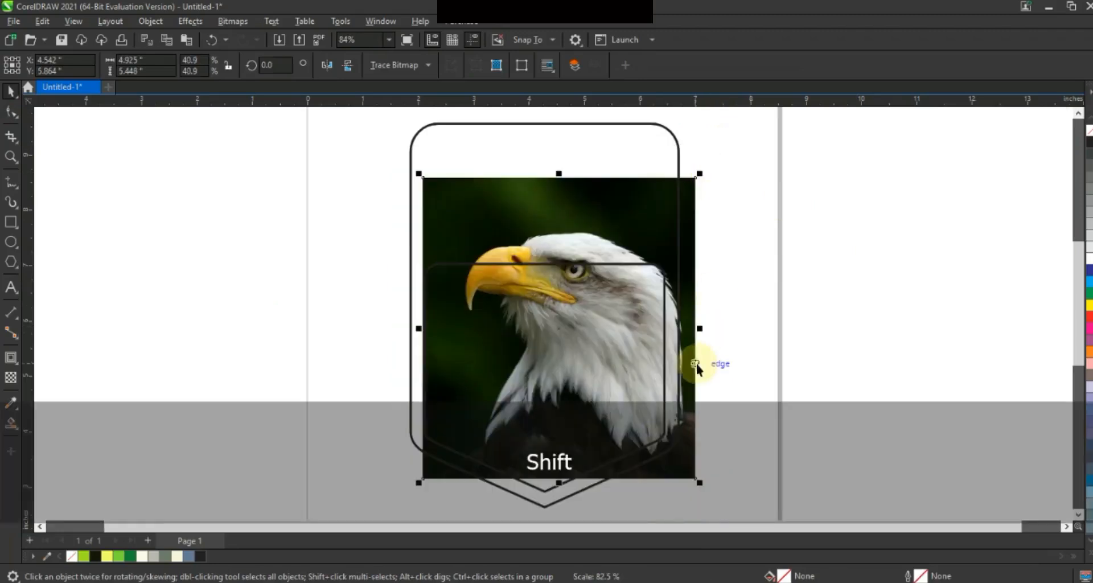
pyautogui.moveTo(695, 362); pyautogui.dragTo(696, 397)
pyautogui.click(695, 304)
pyautogui.moveTo(700, 207); pyautogui.dragTo(649, 169)
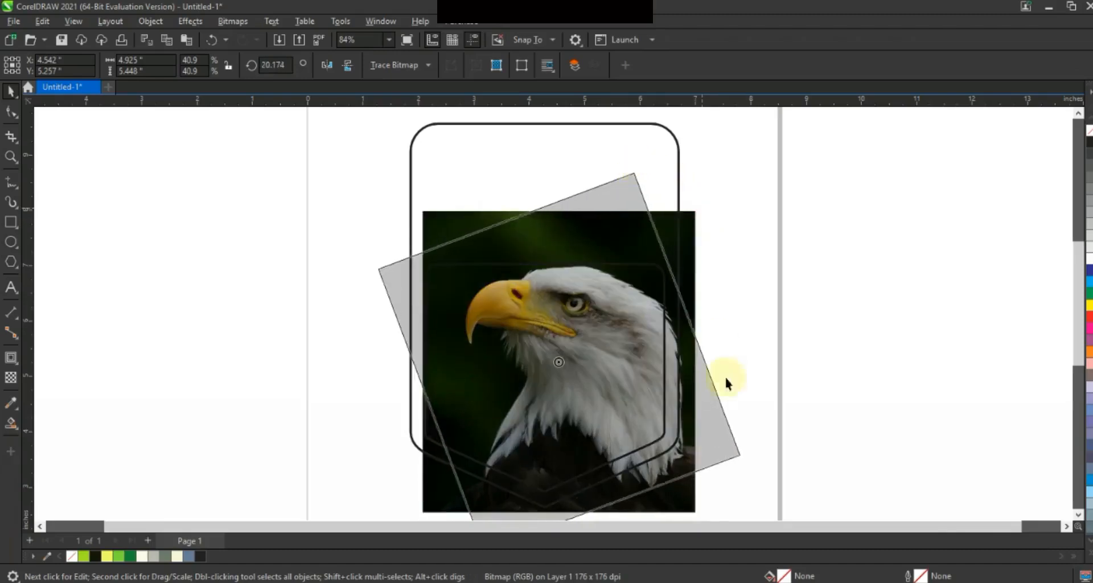
# - Rotate the eagle photo to about 33 degrees and scale it to 38.7% so the head fits over the inner shield outline
pyautogui.moveTo(716, 406); pyautogui.dragTo(711, 427)
pyautogui.moveTo(712, 482); pyautogui.dragTo(715, 491)
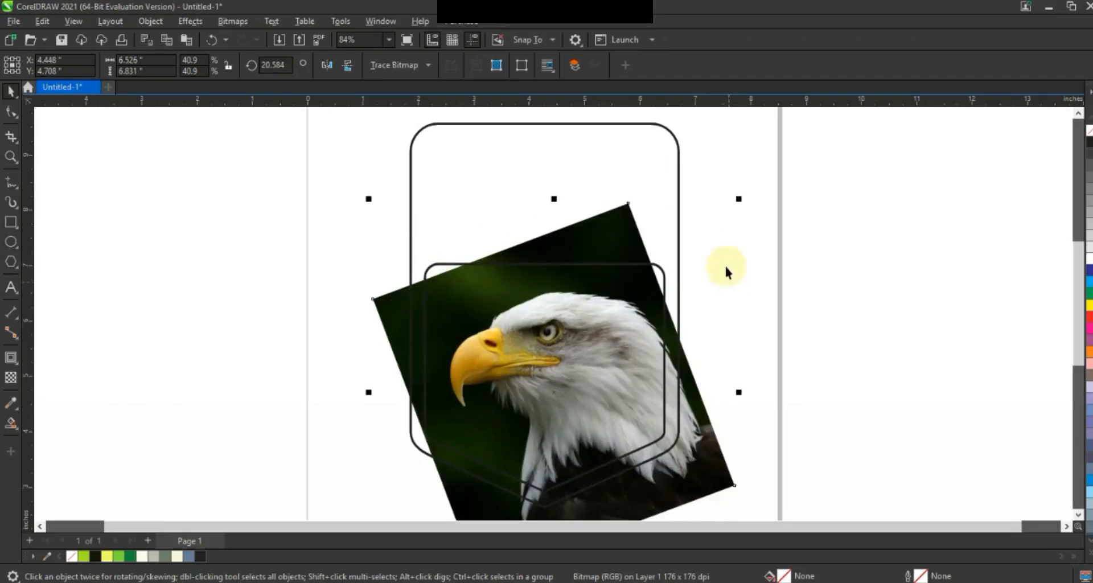
pyautogui.moveTo(740, 199); pyautogui.dragTo(694, 165)
pyautogui.click(714, 434)
pyautogui.moveTo(718, 423); pyautogui.dragTo(721, 426)
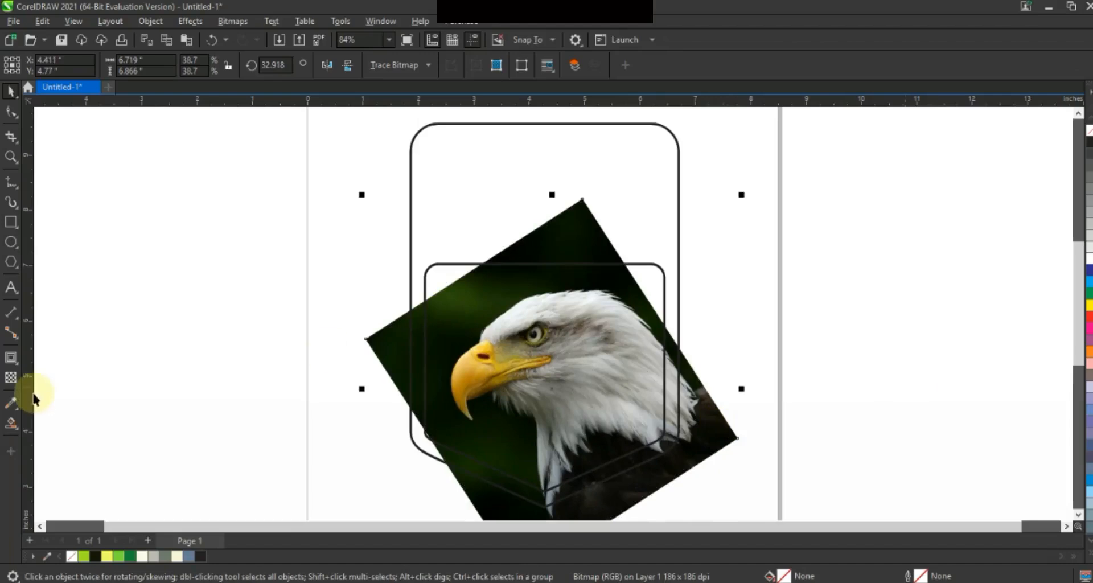
# - Apply a uniform transparency of 32 to the eagle photo
pyautogui.click(10, 378)
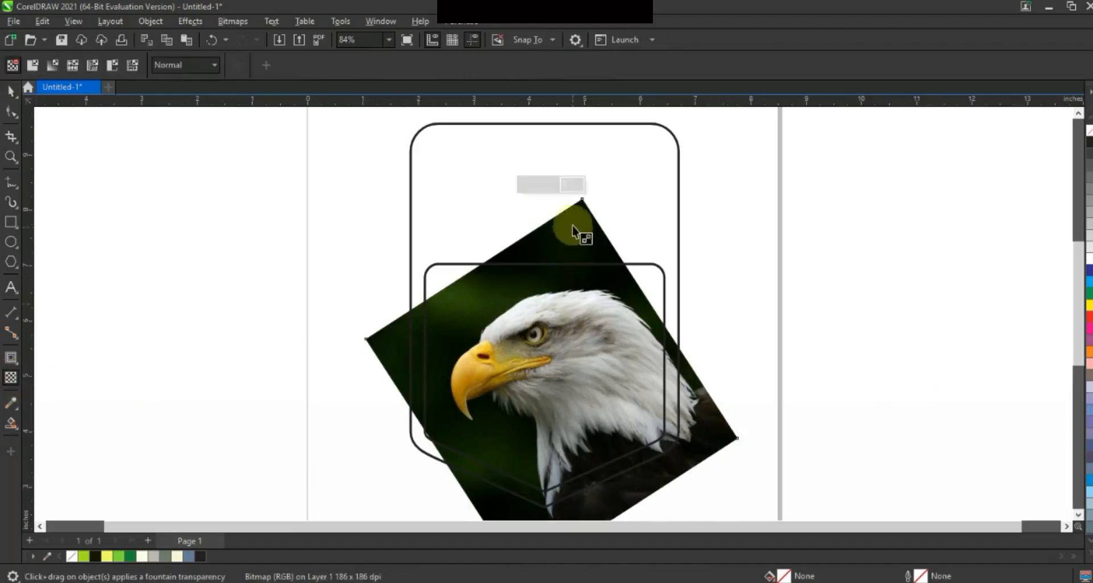
pyautogui.click(541, 185)
pyautogui.click(534, 188)
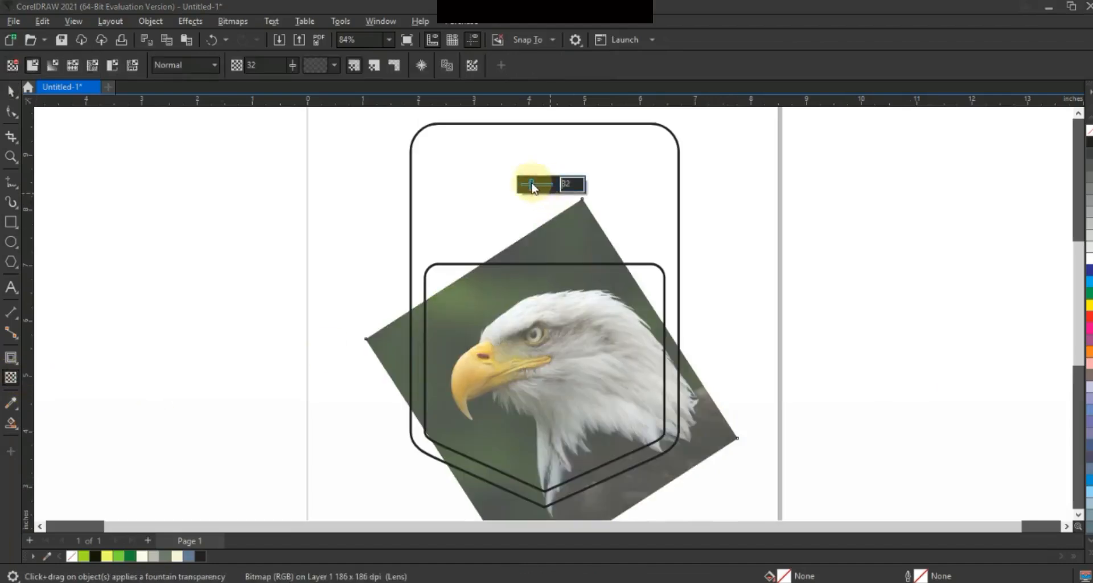
# - Draw a 4 pt straight-segment line about 3.84 inches wide from the beak base over the crown, with two feather notches
pyautogui.click(10, 155)
pyautogui.scroll(-2, 428, 267)
pyautogui.moveTo(370, 255); pyautogui.dragTo(682, 437)
pyautogui.moveTo(238, 136); pyautogui.dragTo(891, 488)
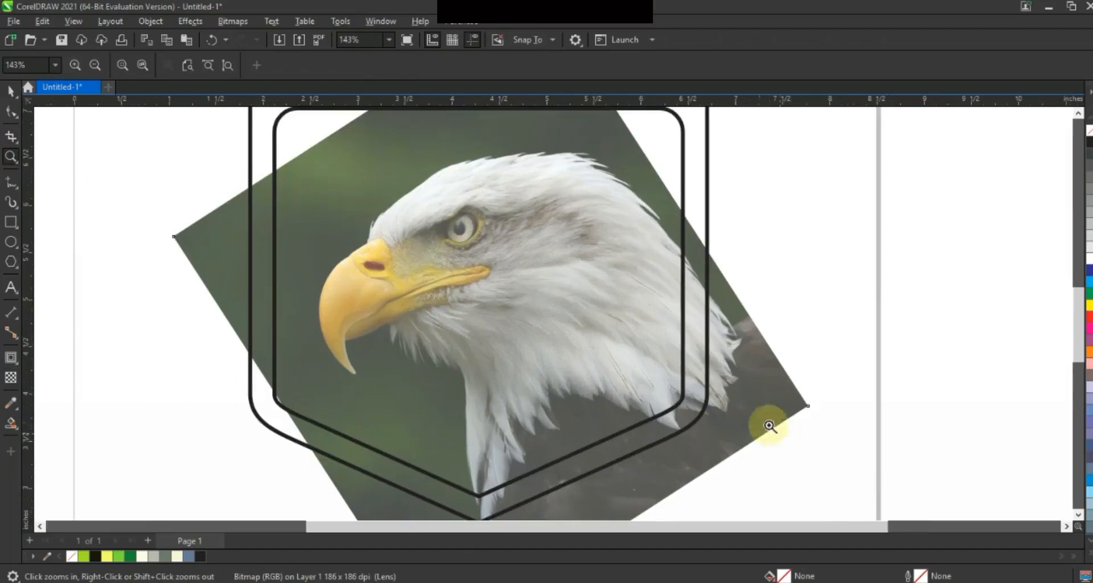
pyautogui.click(11, 182)
pyautogui.click(367, 240)
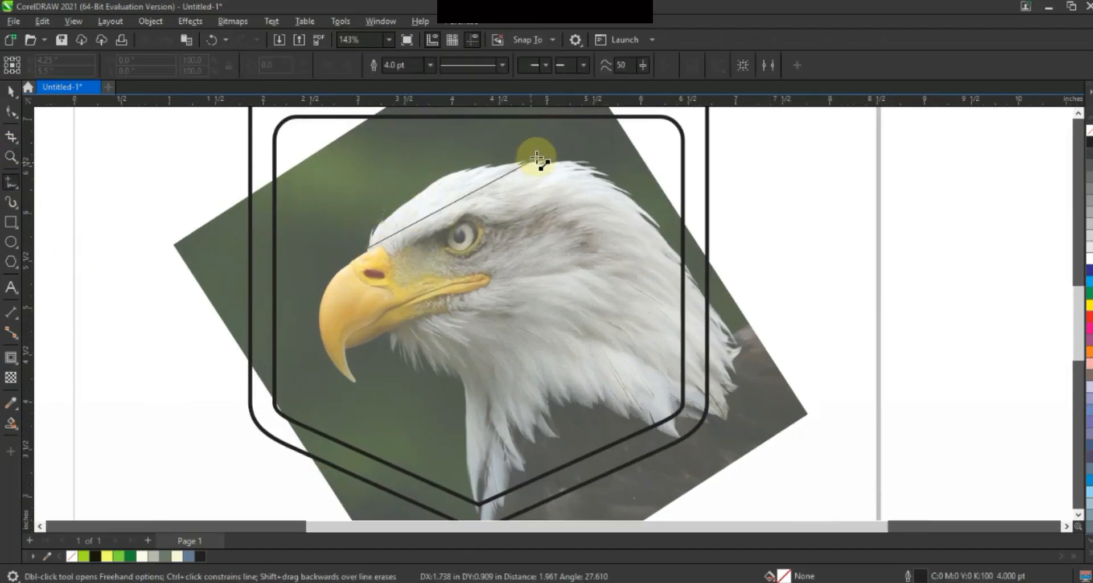
pyautogui.doubleClick(535, 155)
pyautogui.doubleClick(529, 171)
pyautogui.doubleClick(659, 209)
pyautogui.doubleClick(630, 216)
pyautogui.click(729, 277)
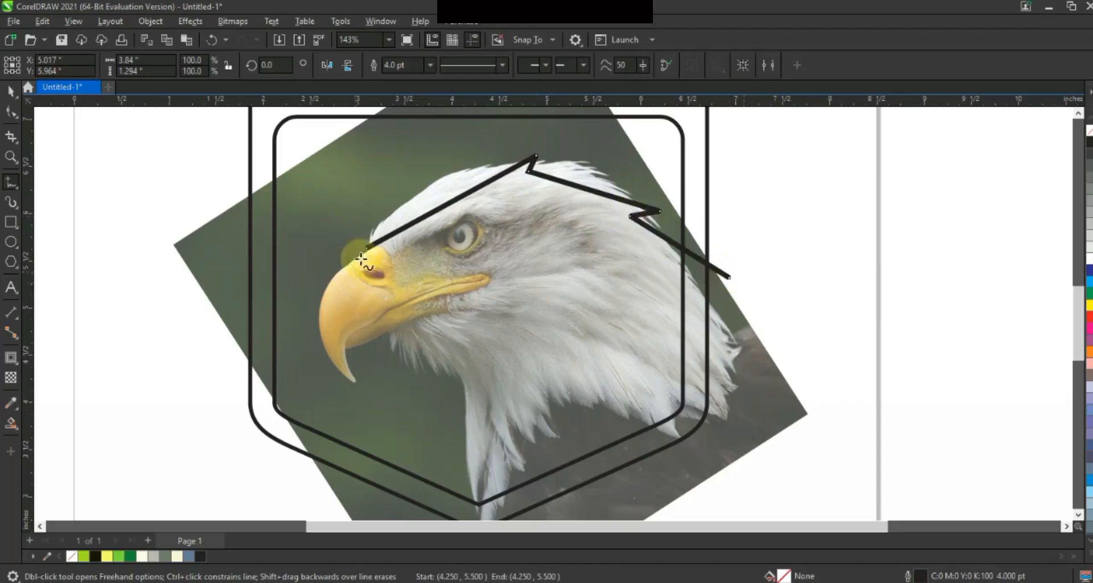
# - Extend the line from the beak base around the beak tip and along the chin to a throat notch and the lower shield edge
pyautogui.click(368, 248)
pyautogui.doubleClick(319, 341)
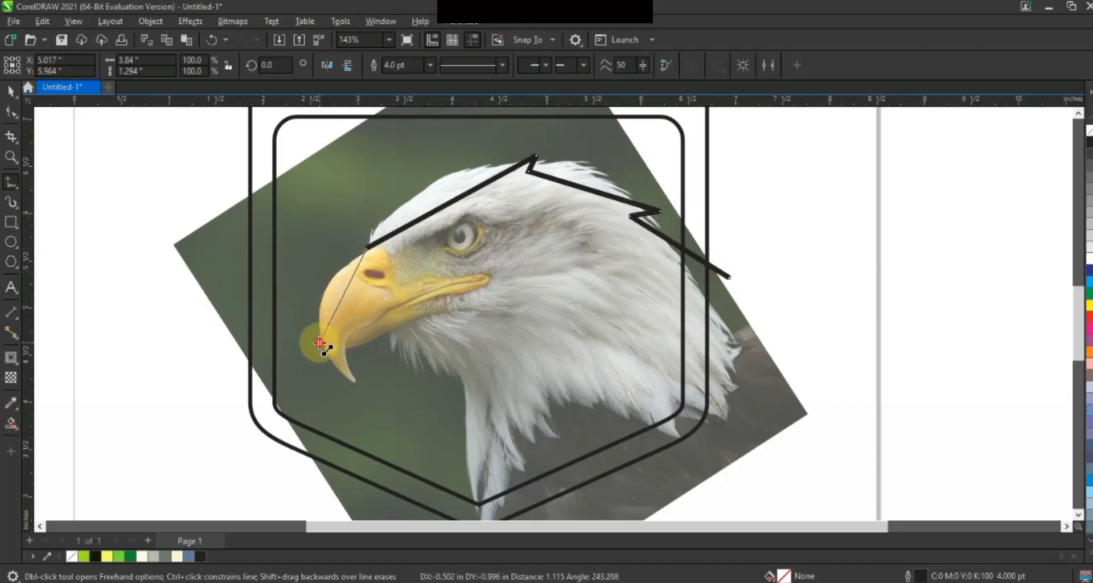
pyautogui.doubleClick(350, 383)
pyautogui.doubleClick(355, 345)
pyautogui.doubleClick(445, 392)
pyautogui.doubleClick(447, 369)
pyautogui.click(371, 475)
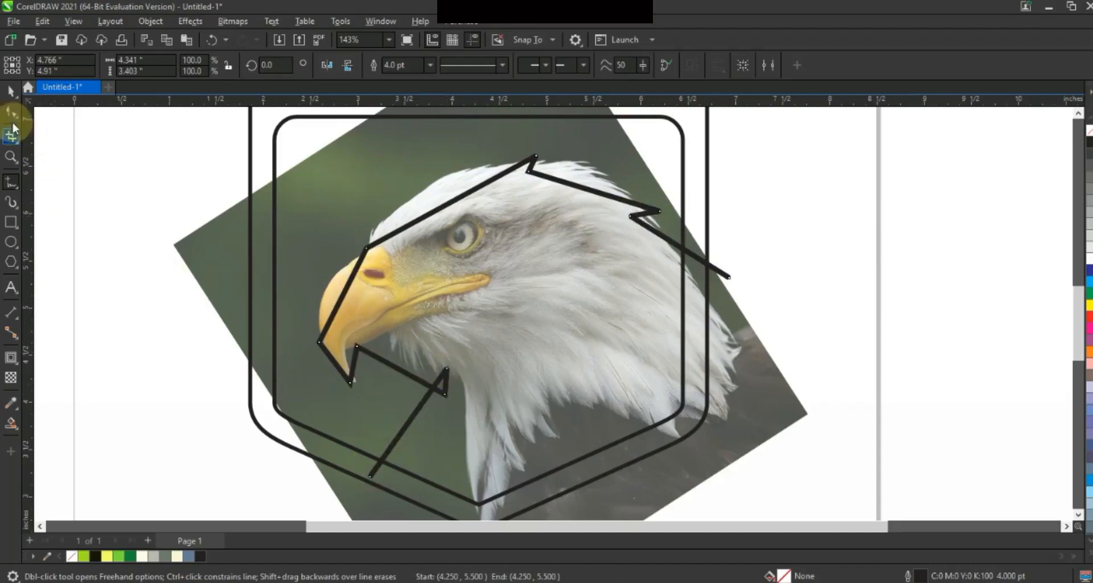
# - Bend the line's upper segments into curves following the eagle's crown and the back of the head
pyautogui.press('F10')
pyautogui.moveTo(434, 212); pyautogui.dragTo(419, 183)
pyautogui.moveTo(586, 193); pyautogui.dragTo(593, 170)
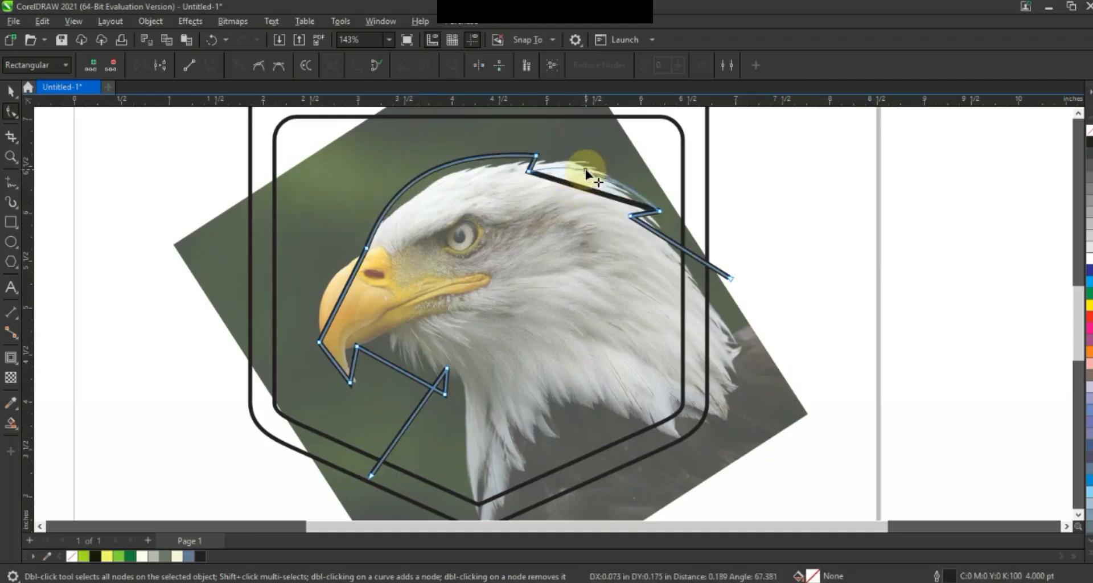
pyautogui.moveTo(662, 236); pyautogui.dragTo(663, 234)
# - Bend the outer line's beak, chin and throat segments into curves, rounding the lower throat sweep
pyautogui.moveTo(344, 291); pyautogui.dragTo(315, 296)
pyautogui.moveTo(354, 360); pyautogui.dragTo(317, 349)
pyautogui.click(319, 342)
pyautogui.moveTo(388, 354); pyautogui.dragTo(438, 322)
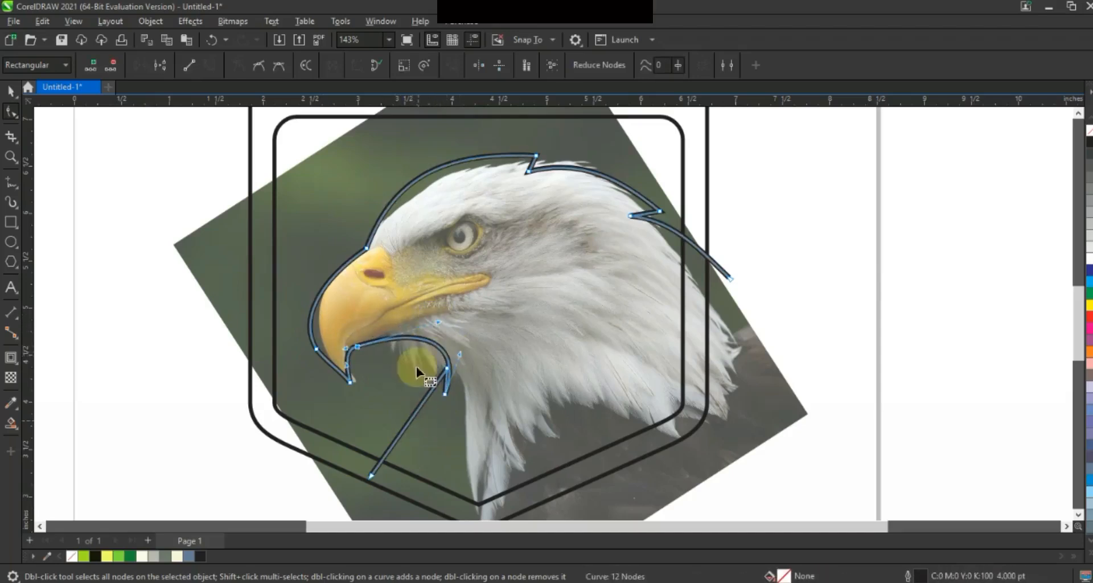
pyautogui.moveTo(420, 416); pyautogui.dragTo(478, 424)
pyautogui.moveTo(448, 369); pyautogui.dragTo(455, 373)
pyautogui.hotkey('ctrl', 'z')
# - Refine the chin curve and widen the small feather notch at the throat
pyautogui.click(10, 159)
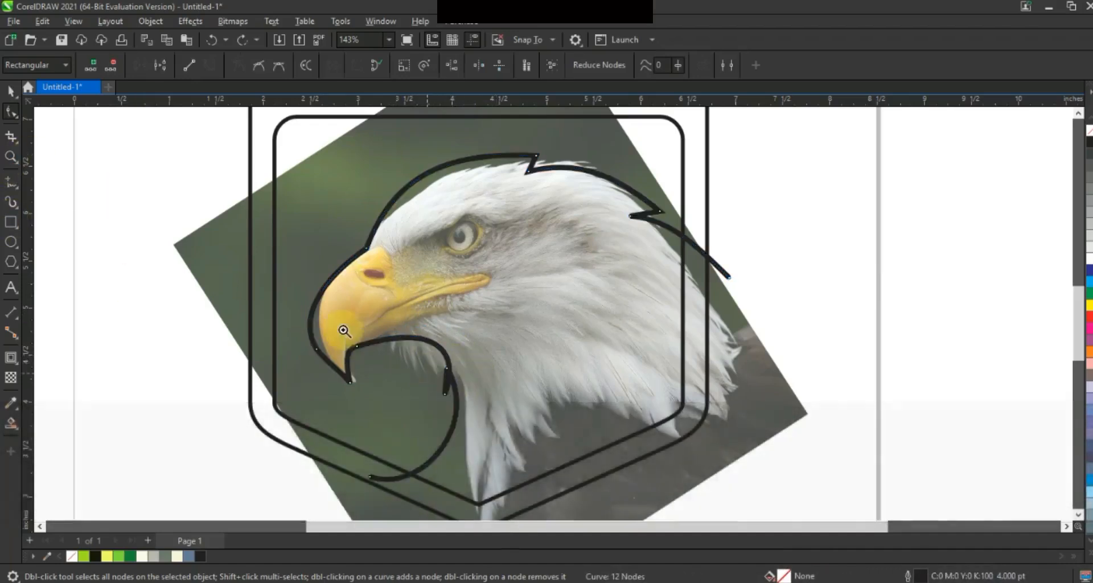
pyautogui.moveTo(343, 330); pyautogui.dragTo(602, 509)
pyautogui.click(11, 112)
pyautogui.moveTo(490, 227); pyautogui.dragTo(496, 228)
pyautogui.moveTo(489, 171); pyautogui.dragTo(464, 161)
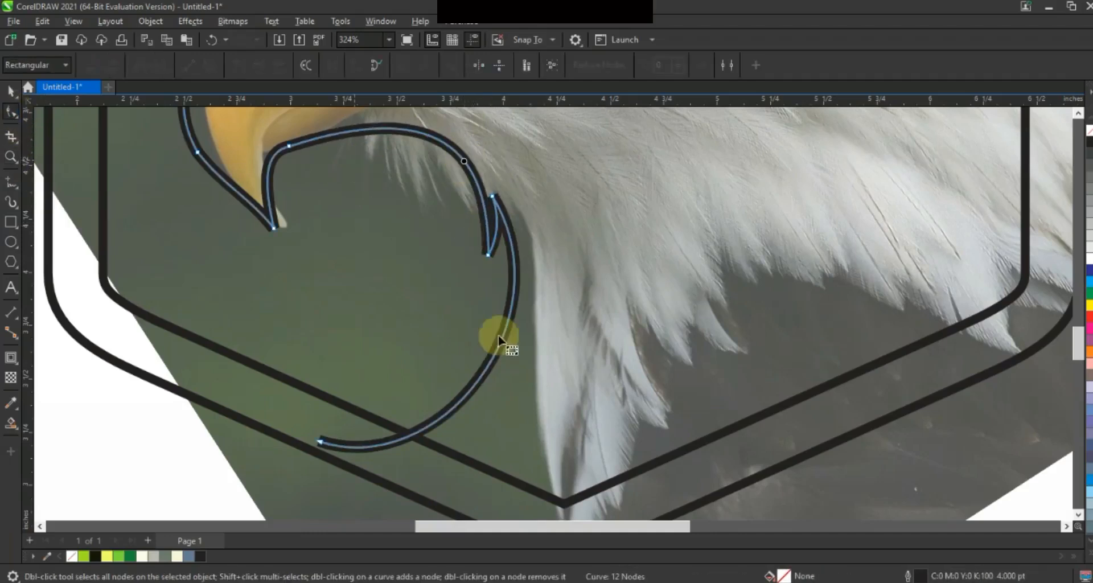
pyautogui.moveTo(495, 200); pyautogui.dragTo(569, 322)
pyautogui.click(435, 143)
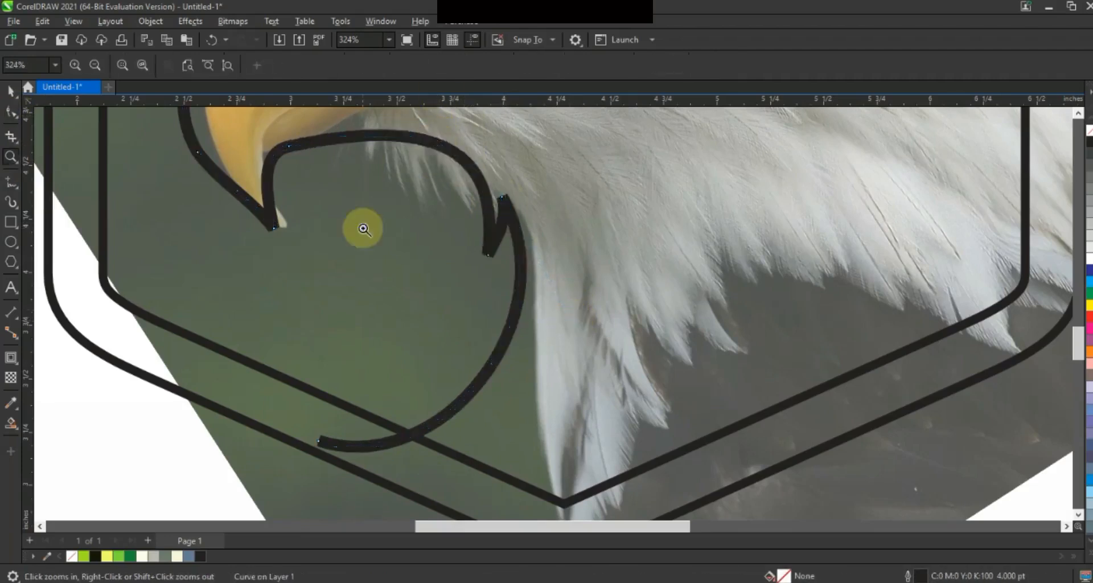
# - Start an inner head outline about 3.2 inches wide from the beak base over the crown, with zigzag feather points at the back
pyautogui.press('z')
pyautogui.rightClick(355, 224)
pyautogui.rightClick(359, 229)
pyautogui.moveTo(245, 152); pyautogui.dragTo(809, 485)
pyautogui.moveTo(271, 176); pyautogui.dragTo(906, 457)
pyautogui.rightClick(673, 306)
pyautogui.moveTo(309, 129); pyautogui.dragTo(859, 458)
pyautogui.click(11, 182)
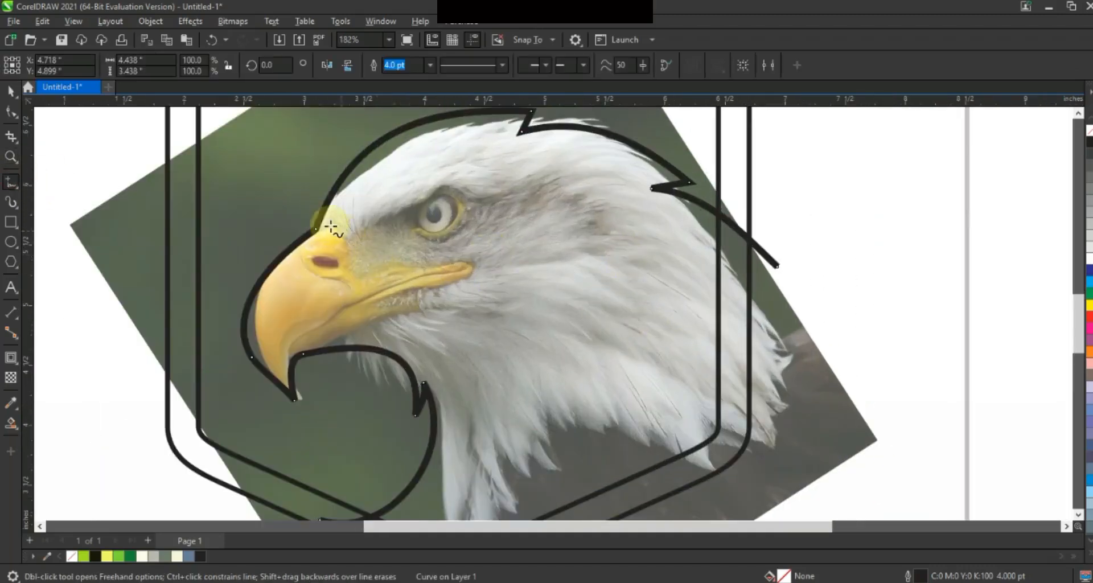
pyautogui.click(506, 123)
pyautogui.click(494, 151)
pyautogui.click(655, 169)
pyautogui.click(624, 192)
pyautogui.click(714, 247)
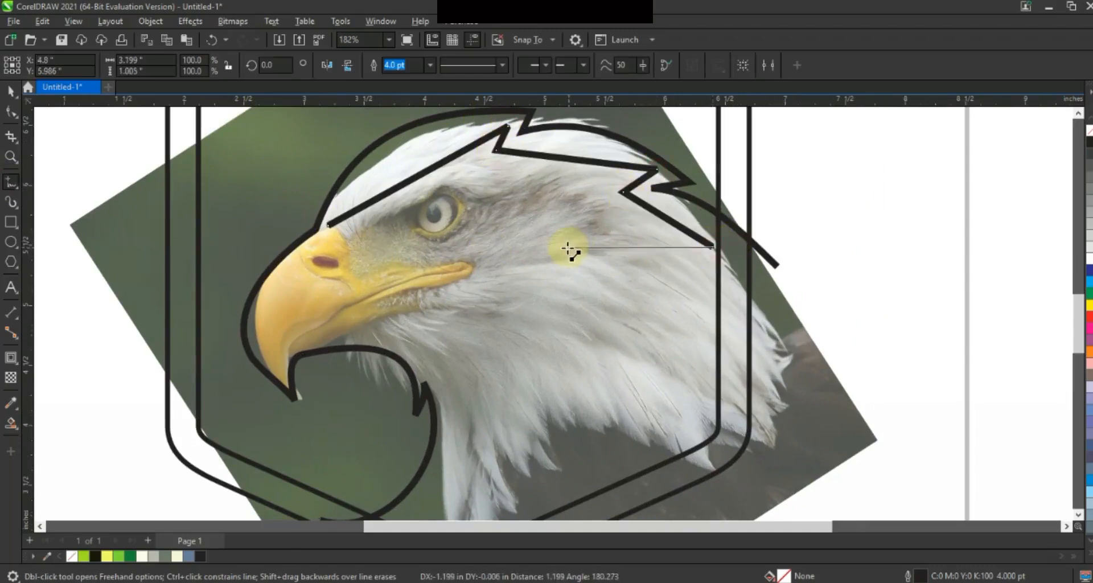
# - Continue the inner outline with pointed cheek feathers and around the eye, closing it at the beak base
pyautogui.click(708, 340)
pyautogui.click(526, 305)
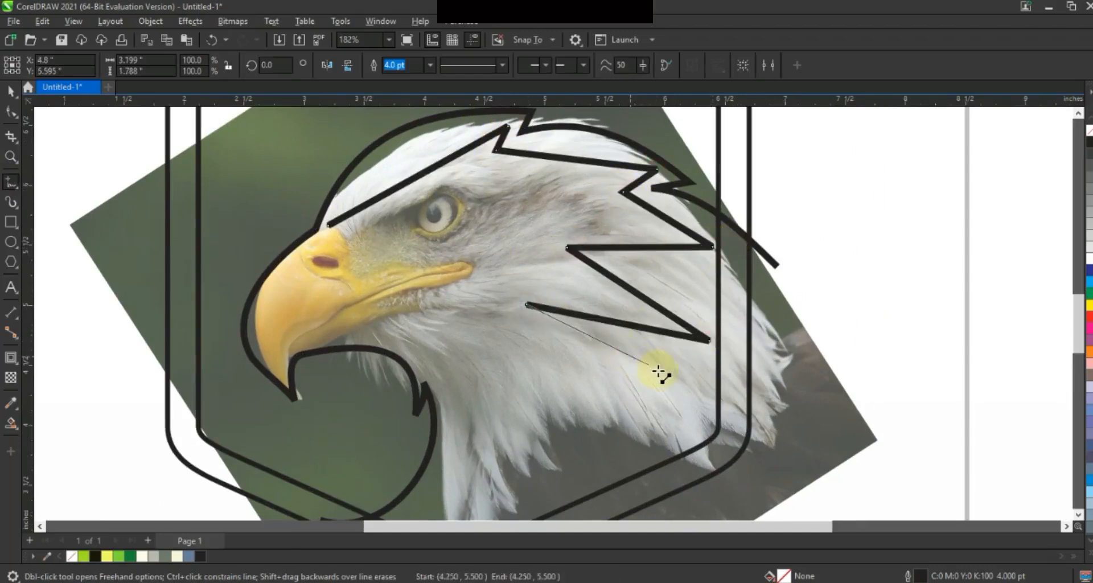
pyautogui.click(416, 254)
pyautogui.click(469, 203)
pyautogui.click(511, 188)
pyautogui.click(352, 244)
pyautogui.click(328, 225)
# - Bend the inner outline's crown, brow, beak-base and eye-socket segments into smooth curves
pyautogui.click(11, 113)
pyautogui.scroll(1, 279, 109)
pyautogui.press('F10')
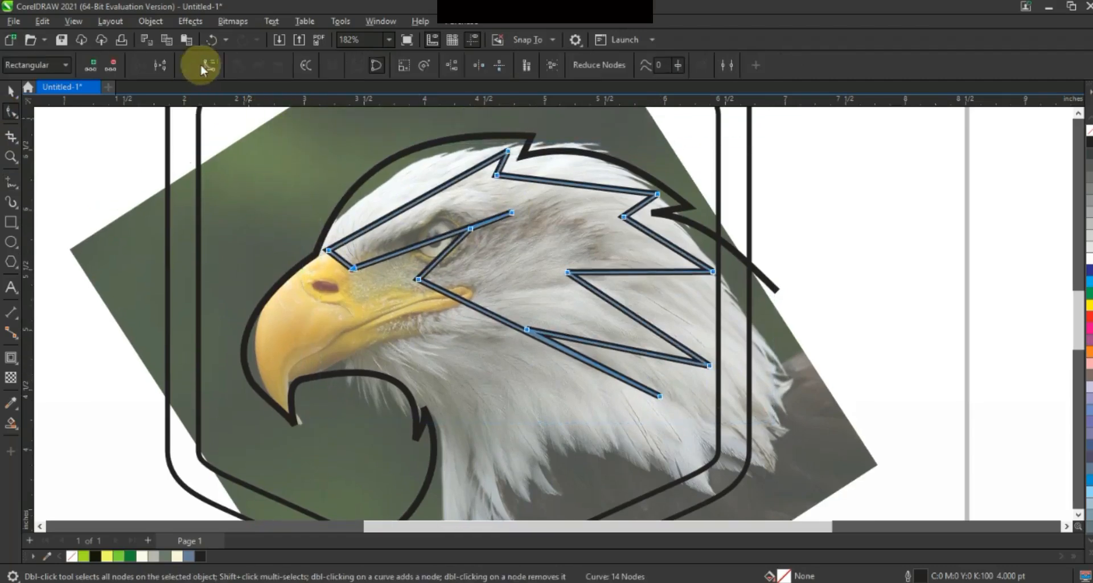
pyautogui.moveTo(415, 202); pyautogui.dragTo(394, 177)
pyautogui.moveTo(435, 238); pyautogui.dragTo(436, 215)
pyautogui.click(335, 255)
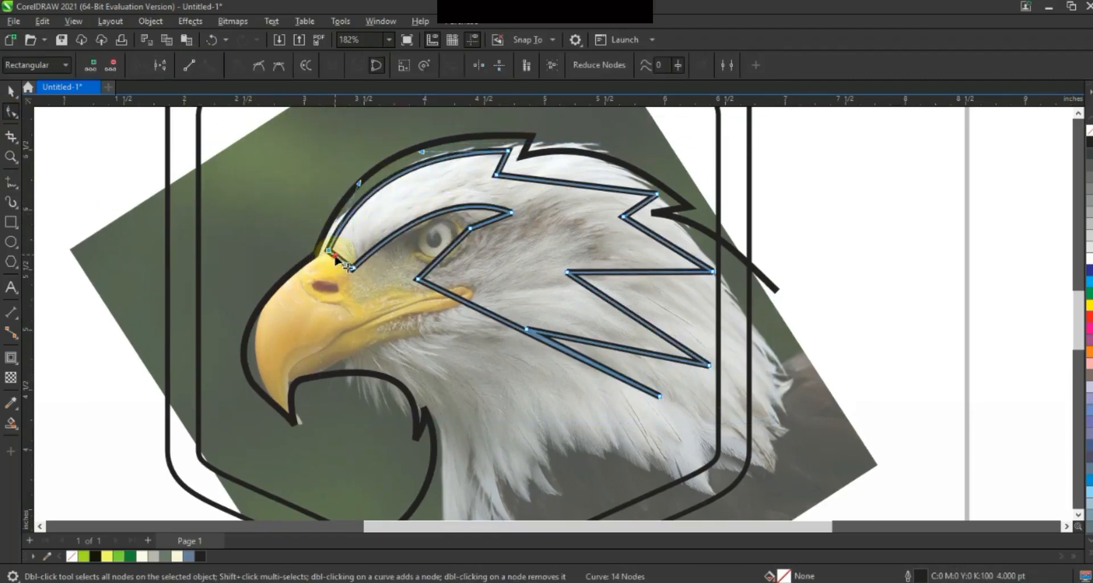
pyautogui.click(450, 251)
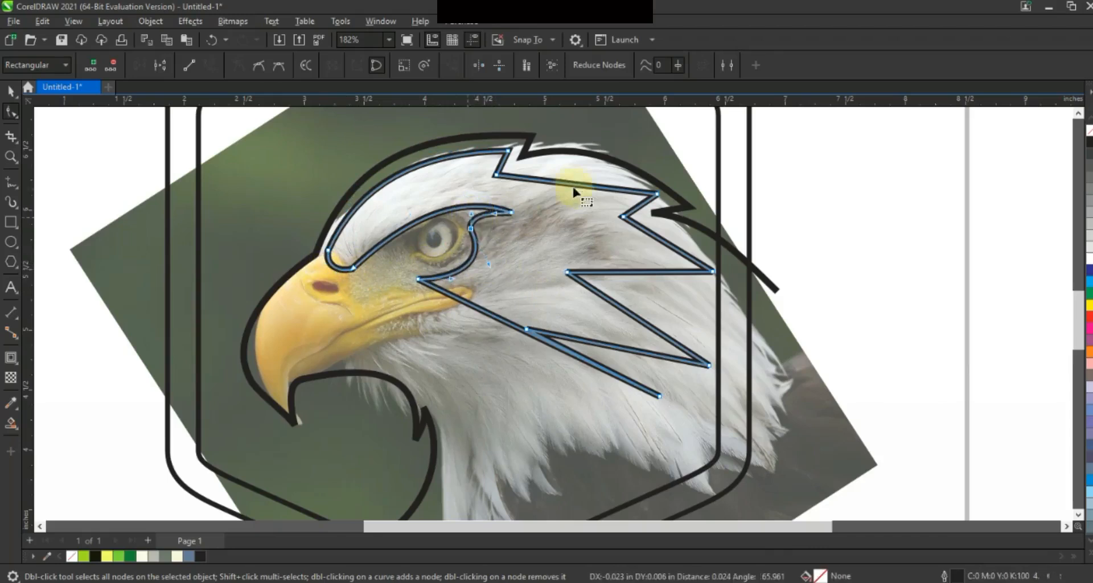
# - Bend the inner outline's straight feather segments at the back of the head and cheek into curves
pyautogui.moveTo(572, 182); pyautogui.dragTo(575, 168)
pyautogui.click(636, 220)
pyautogui.moveTo(667, 242); pyautogui.dragTo(652, 294)
pyautogui.moveTo(624, 340); pyautogui.dragTo(624, 339)
pyautogui.moveTo(528, 329); pyautogui.dragTo(540, 312)
pyautogui.moveTo(667, 341); pyautogui.dragTo(668, 336)
pyautogui.moveTo(609, 359); pyautogui.dragTo(616, 348)
pyautogui.moveTo(537, 336); pyautogui.dragTo(539, 327)
# - Fine-tune the nodes and curves of the cheek feathers so they form sharp, tapered tips
pyautogui.moveTo(418, 280); pyautogui.dragTo(422, 282)
pyautogui.moveTo(512, 314); pyautogui.dragTo(514, 310)
pyautogui.moveTo(540, 313); pyautogui.dragTo(545, 302)
pyautogui.moveTo(660, 330); pyautogui.dragTo(658, 331)
pyautogui.moveTo(568, 270); pyautogui.dragTo(574, 267)
pyautogui.moveTo(618, 273); pyautogui.dragTo(621, 270)
pyautogui.moveTo(661, 254); pyautogui.dragTo(659, 254)
pyautogui.moveTo(660, 296); pyautogui.dragTo(661, 297)
pyautogui.moveTo(620, 343); pyautogui.dragTo(626, 342)
pyautogui.moveTo(553, 339); pyautogui.dragTo(556, 326)
pyautogui.moveTo(422, 282); pyautogui.dragTo(421, 290)
pyautogui.moveTo(519, 309); pyautogui.dragTo(522, 302)
pyautogui.moveTo(544, 303); pyautogui.dragTo(549, 301)
pyautogui.moveTo(623, 307); pyautogui.dragTo(659, 329)
pyautogui.moveTo(574, 267); pyautogui.dragTo(575, 267)
# - Draw a closed six-node straight-sided beak shape from the beak base back to the cheek and down to the beak tip
pyautogui.press('F3')
pyautogui.press('z')
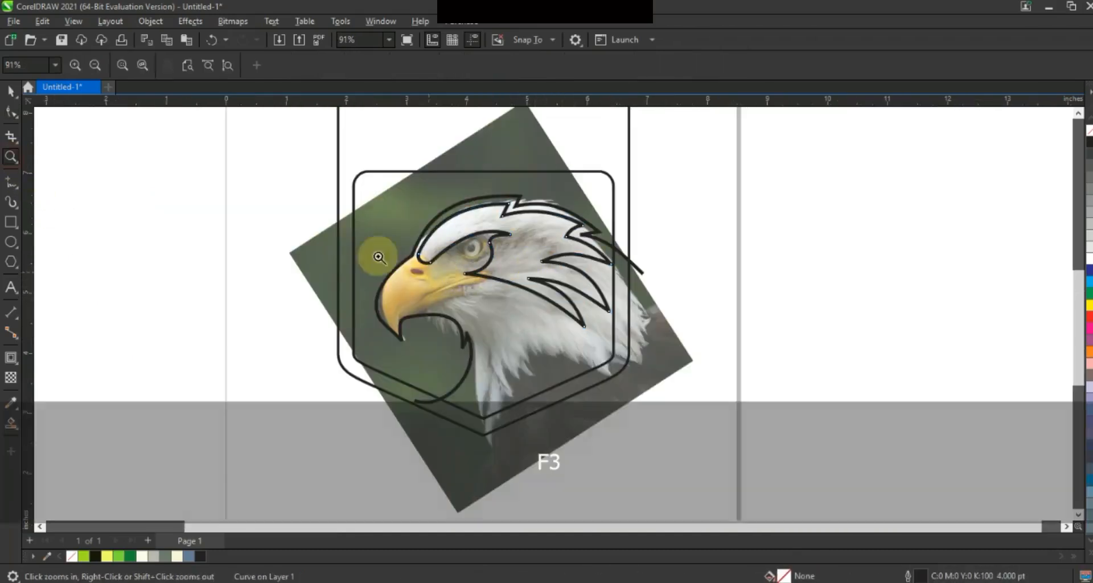
pyautogui.moveTo(278, 178); pyautogui.dragTo(762, 470)
pyautogui.click(621, 337)
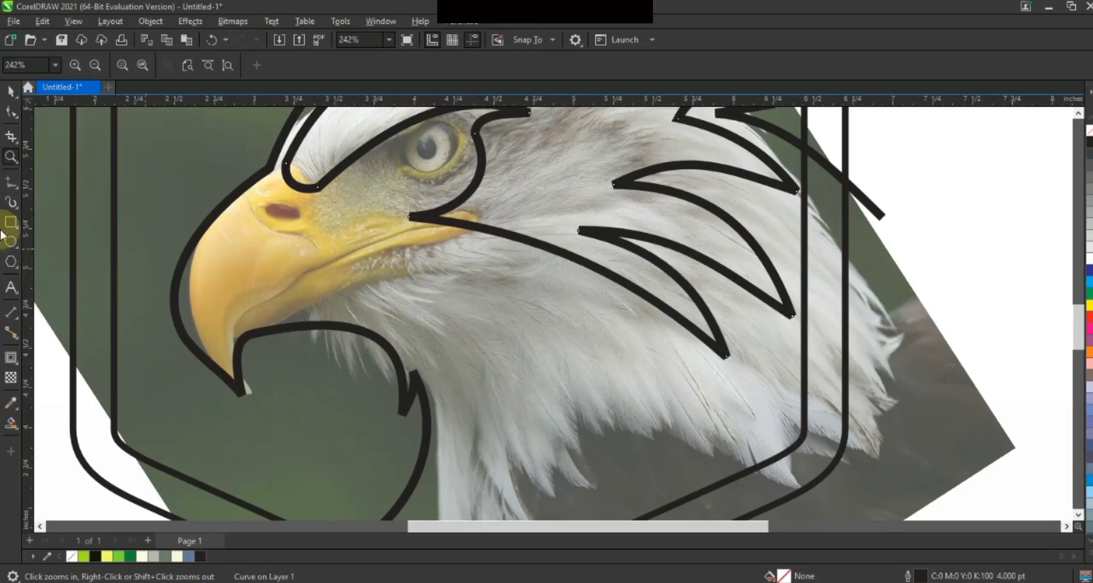
pyautogui.click(10, 183)
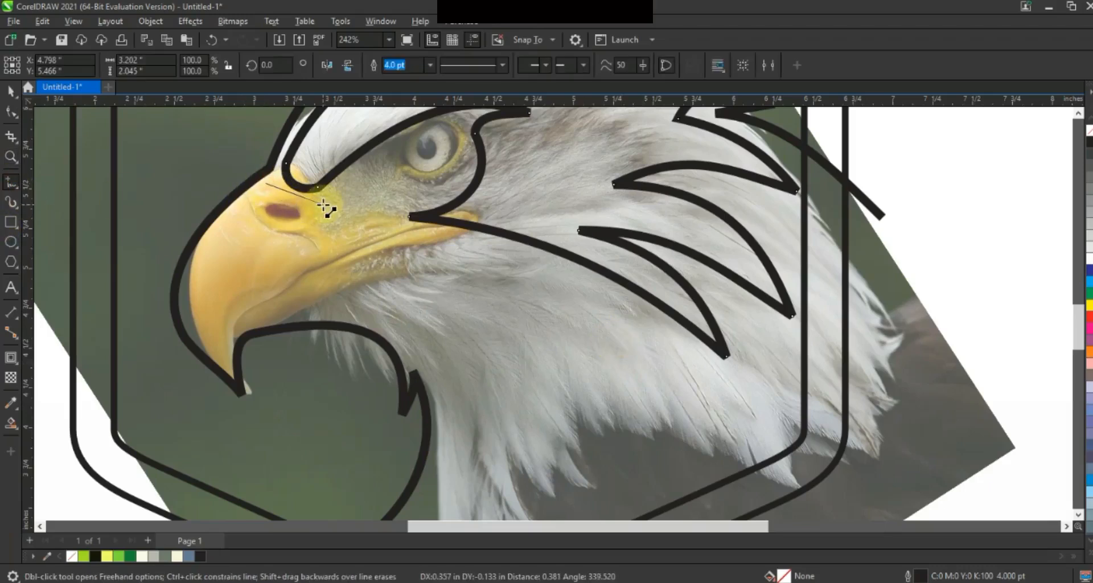
pyautogui.click(563, 276)
pyautogui.click(224, 319)
pyautogui.click(226, 363)
pyautogui.click(265, 183)
# - Bend the beak shape's front, nostril, mouth and lower edges into curves following the photo
pyautogui.click(11, 112)
pyautogui.moveTo(245, 272); pyautogui.dragTo(196, 265)
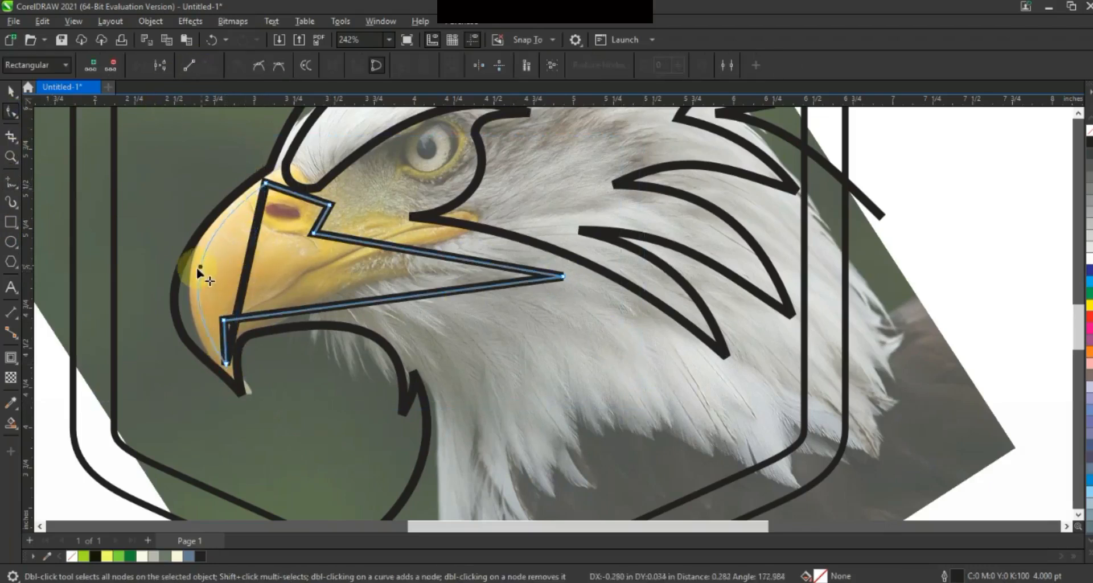
pyautogui.click(283, 195)
pyautogui.moveTo(283, 195); pyautogui.dragTo(297, 212)
pyautogui.moveTo(462, 257); pyautogui.dragTo(462, 238)
pyautogui.moveTo(236, 310); pyautogui.dragTo(212, 330)
pyautogui.moveTo(335, 305); pyautogui.dragTo(331, 290)
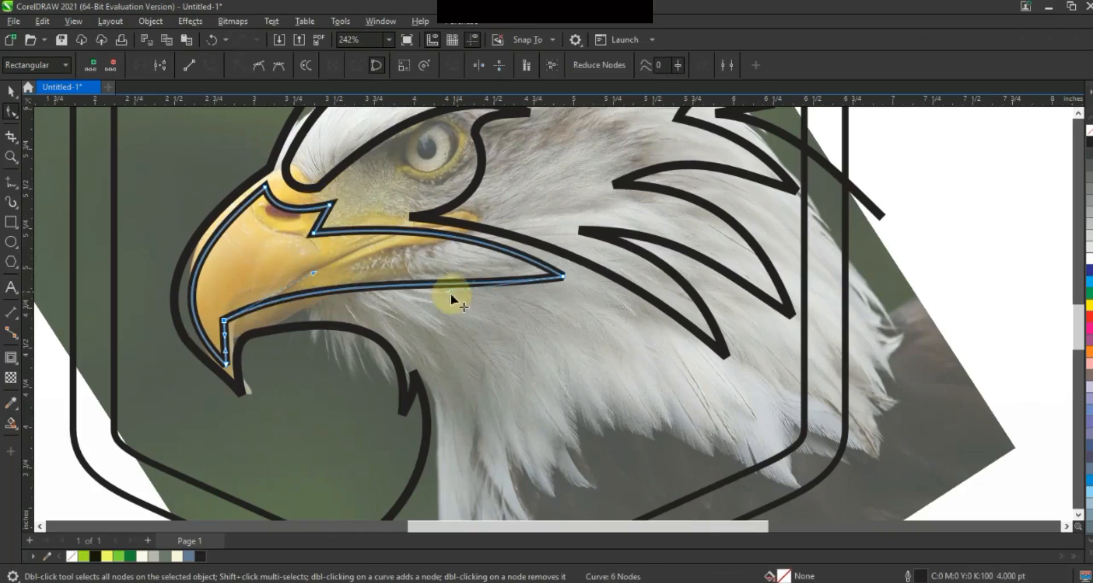
# - Lower the beak shape's rear tip onto the cheek and curve its upper and lower edges into a tapered feather
pyautogui.moveTo(443, 272); pyautogui.dragTo(415, 235)
pyautogui.moveTo(313, 274); pyautogui.dragTo(307, 266)
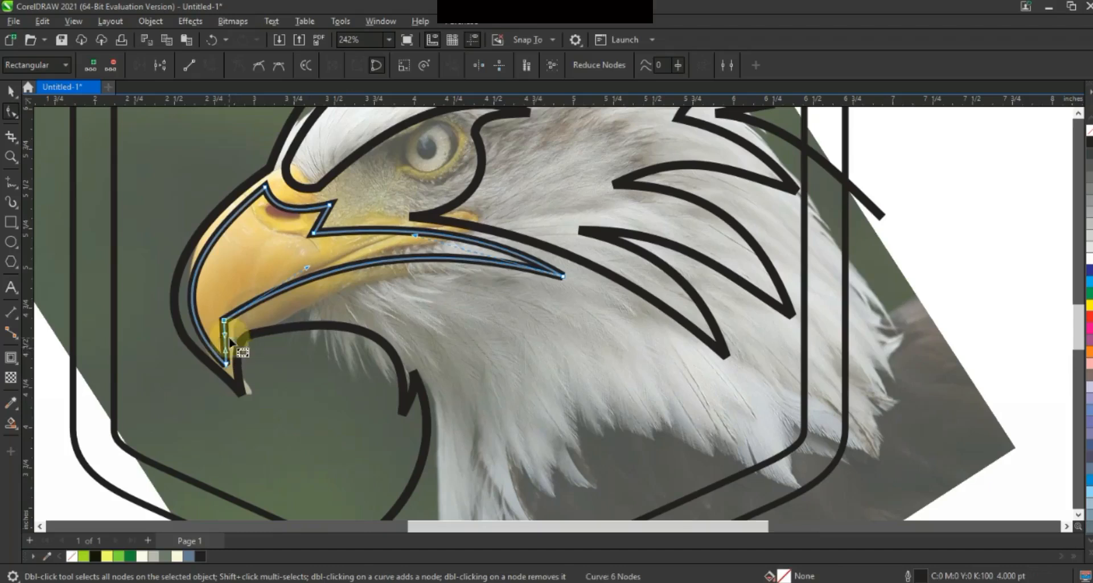
pyautogui.moveTo(224, 349); pyautogui.dragTo(221, 347)
pyautogui.moveTo(563, 276); pyautogui.dragTo(585, 357)
pyautogui.moveTo(540, 266); pyautogui.dragTo(543, 260)
pyautogui.moveTo(437, 316); pyautogui.dragTo(441, 273)
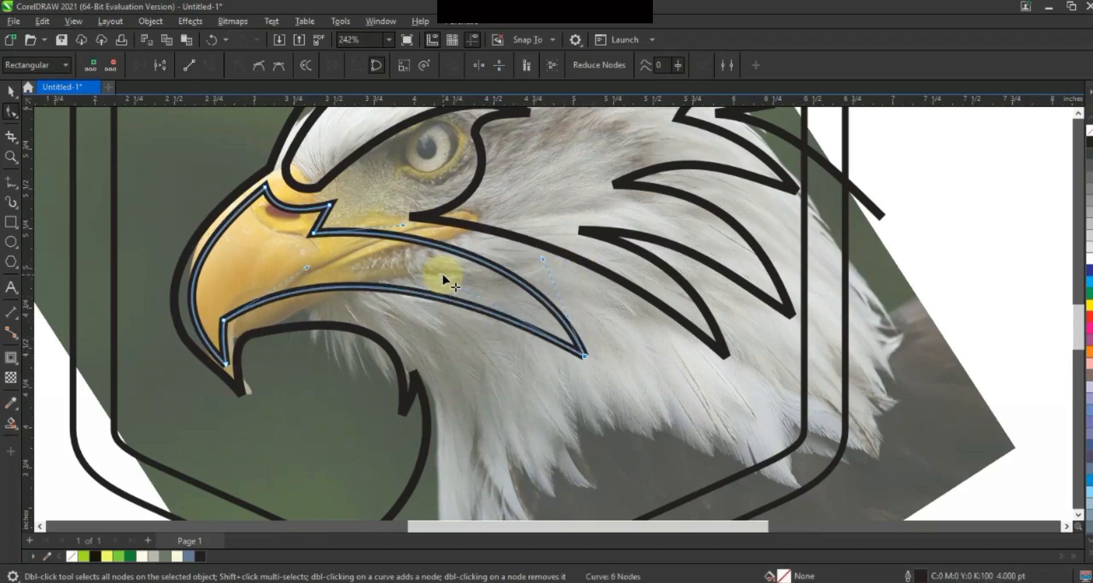
pyautogui.moveTo(584, 357); pyautogui.dragTo(585, 353)
pyautogui.moveTo(542, 256); pyautogui.dragTo(540, 256)
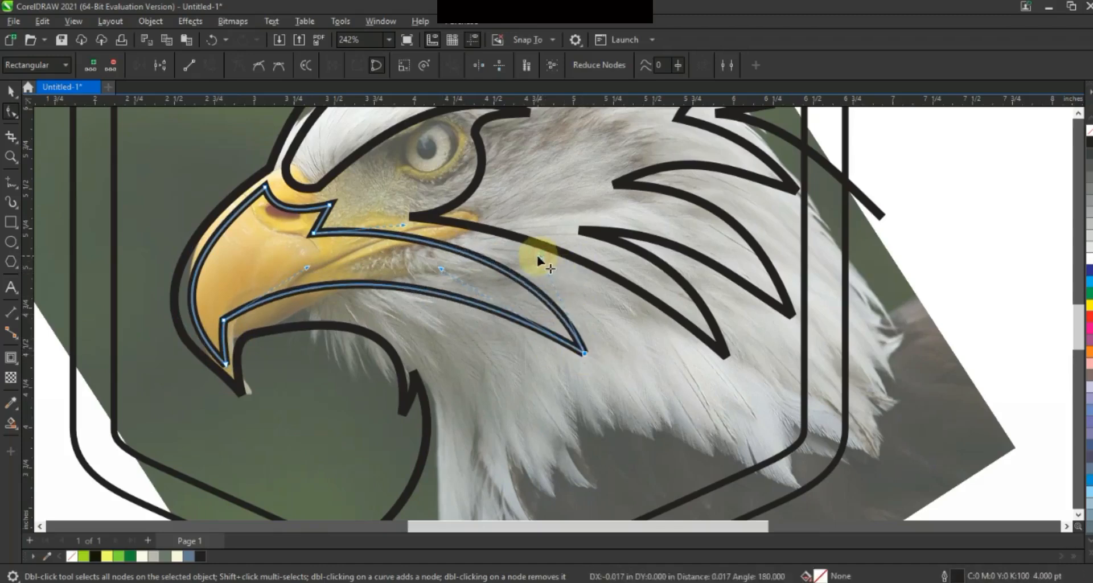
# - Move the eagle photo aside to check the traced outlines, and undo the move
pyautogui.click(12, 92)
pyautogui.press('F3')
pyautogui.press('Escape')
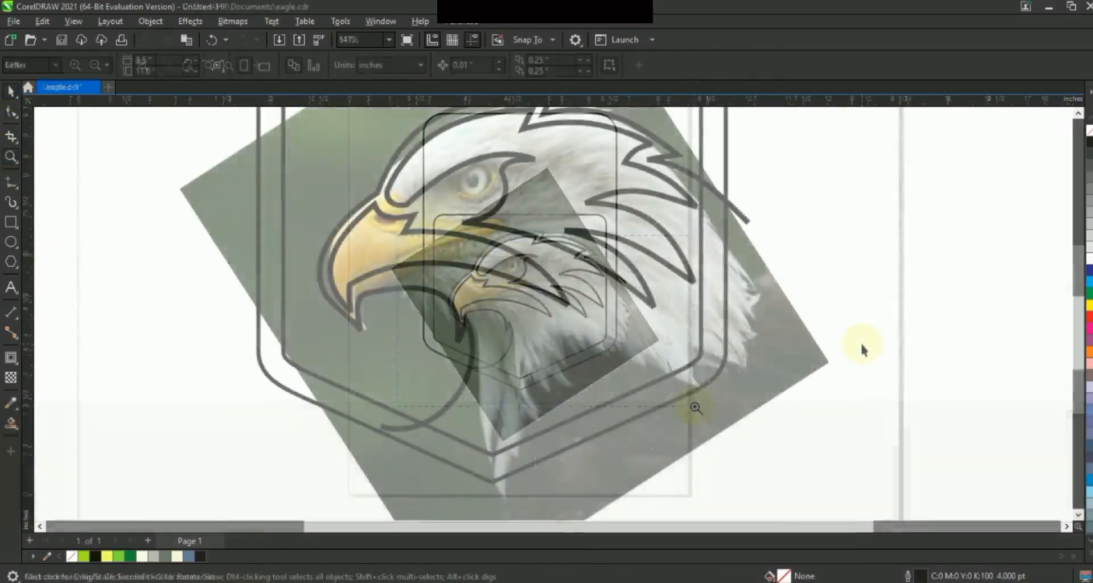
pyautogui.press('F3')
pyautogui.moveTo(790, 384); pyautogui.dragTo(463, 384)
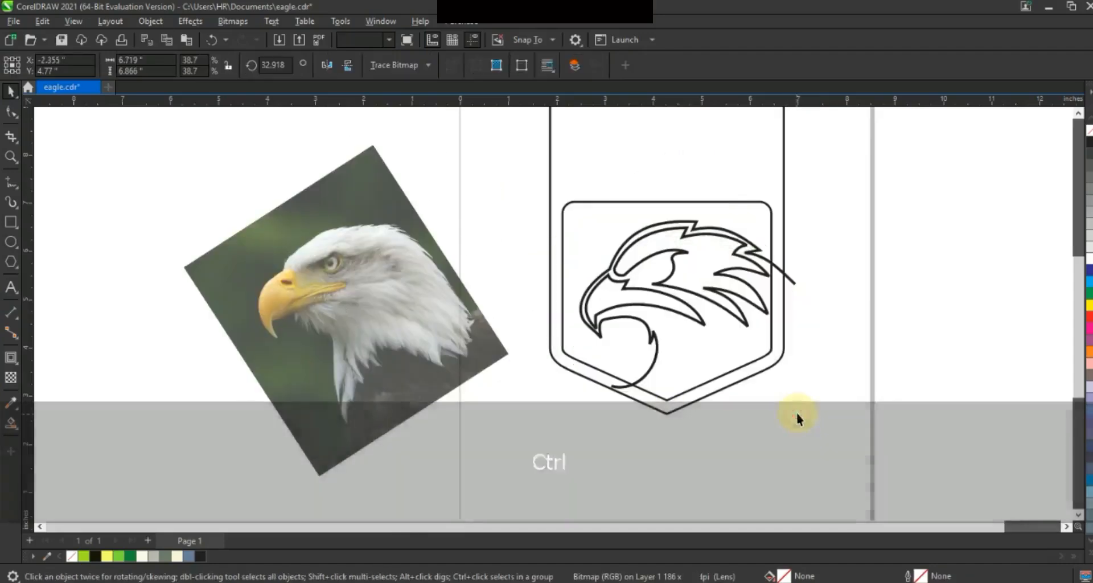
pyautogui.hotkey('ctrl', 'z')
pyautogui.press('Escape')
# - Draw a closed four-node straight-sided shape over the eagle's eye
pyautogui.click(11, 155)
pyautogui.click(820, 319)
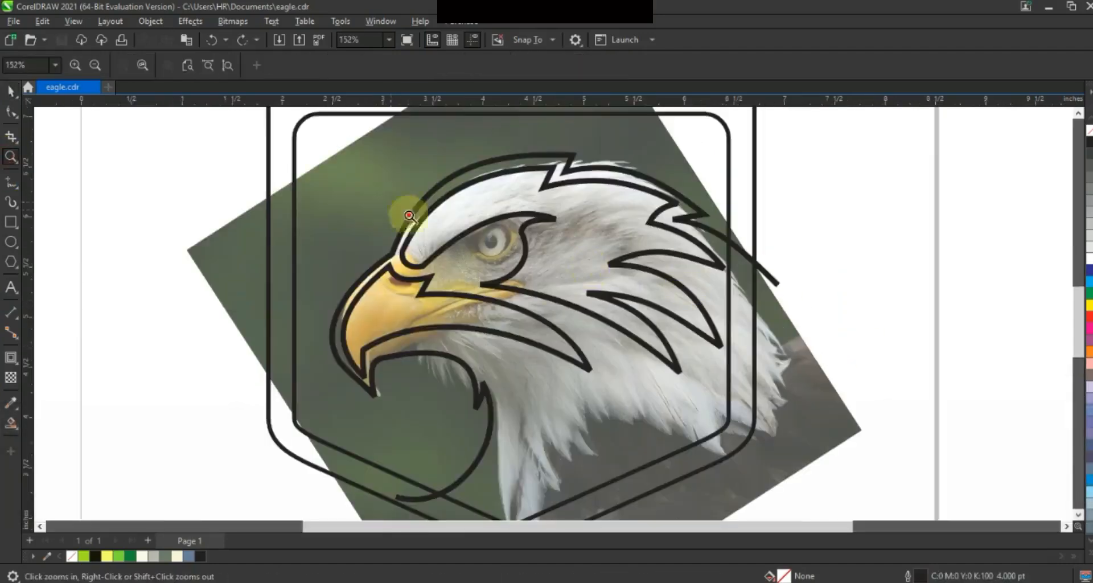
pyautogui.moveTo(391, 200); pyautogui.dragTo(683, 325)
pyautogui.click(11, 182)
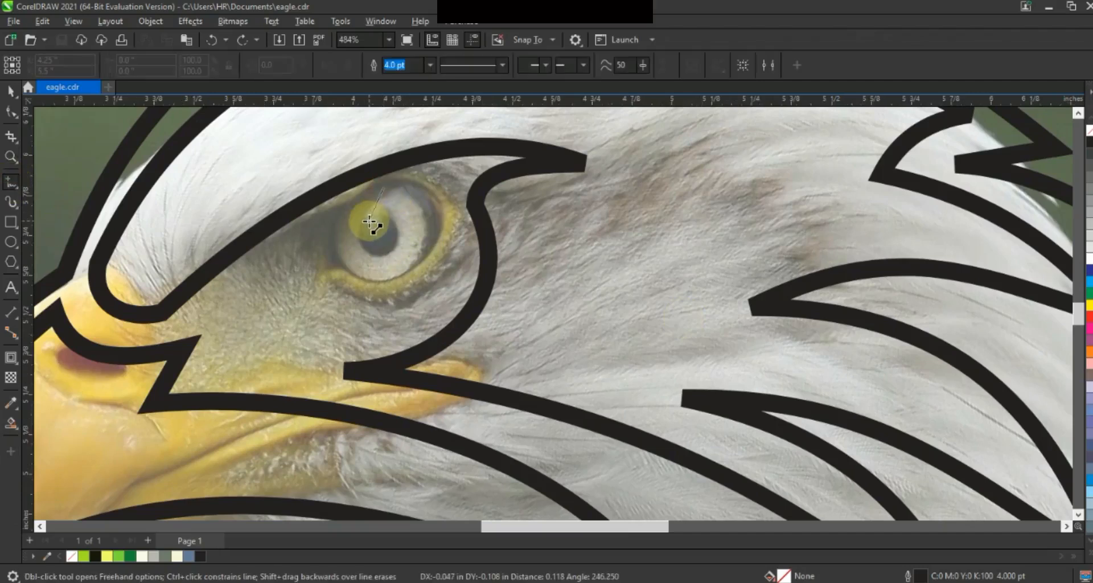
pyautogui.doubleClick(369, 220)
pyautogui.doubleClick(411, 228)
pyautogui.doubleClick(328, 283)
pyautogui.click(383, 187)
# - Convert the eye shape's segments to curves and bend its outer side around the eye down to a pointed lower tip
pyautogui.click(11, 112)
pyautogui.hotkey('ctrl', 'a')
pyautogui.click(208, 65)
pyautogui.click(353, 239)
pyautogui.moveTo(365, 220); pyautogui.dragTo(466, 189)
pyautogui.moveTo(346, 253); pyautogui.dragTo(458, 306)
pyautogui.moveTo(330, 284); pyautogui.dragTo(321, 308)
pyautogui.moveTo(466, 189); pyautogui.dragTo(484, 175)
# - Curve the eye shape's inner segments around the pupil to form a hook, and deselect it
pyautogui.click(379, 200)
pyautogui.moveTo(372, 211); pyautogui.dragTo(365, 190)
pyautogui.moveTo(378, 250); pyautogui.dragTo(362, 230)
pyautogui.click(386, 280)
pyautogui.moveTo(402, 277); pyautogui.dragTo(399, 274)
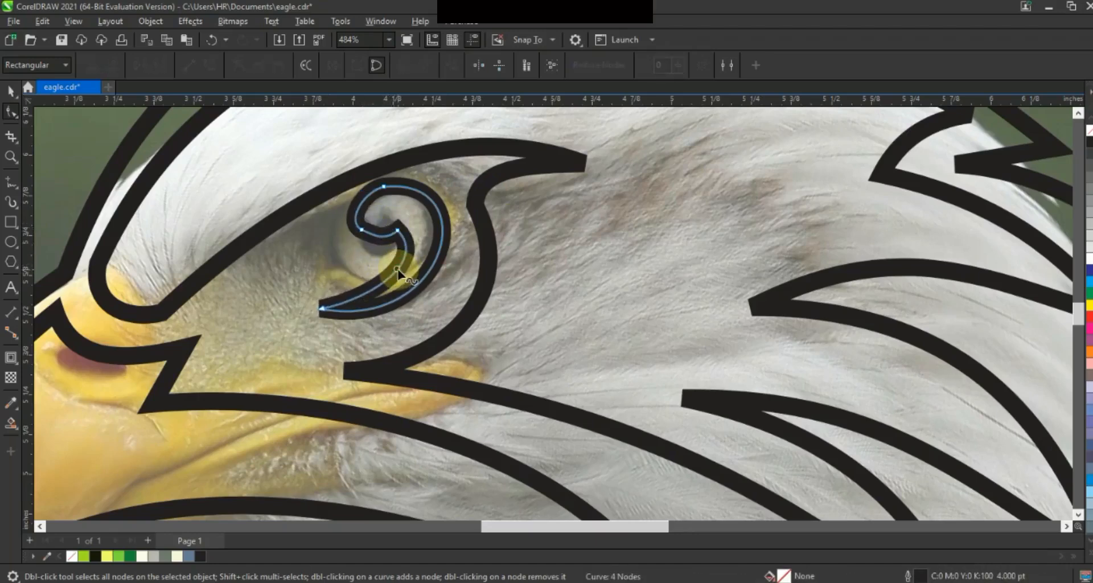
pyautogui.click(10, 97)
pyautogui.press('F3')
pyautogui.press('Escape')
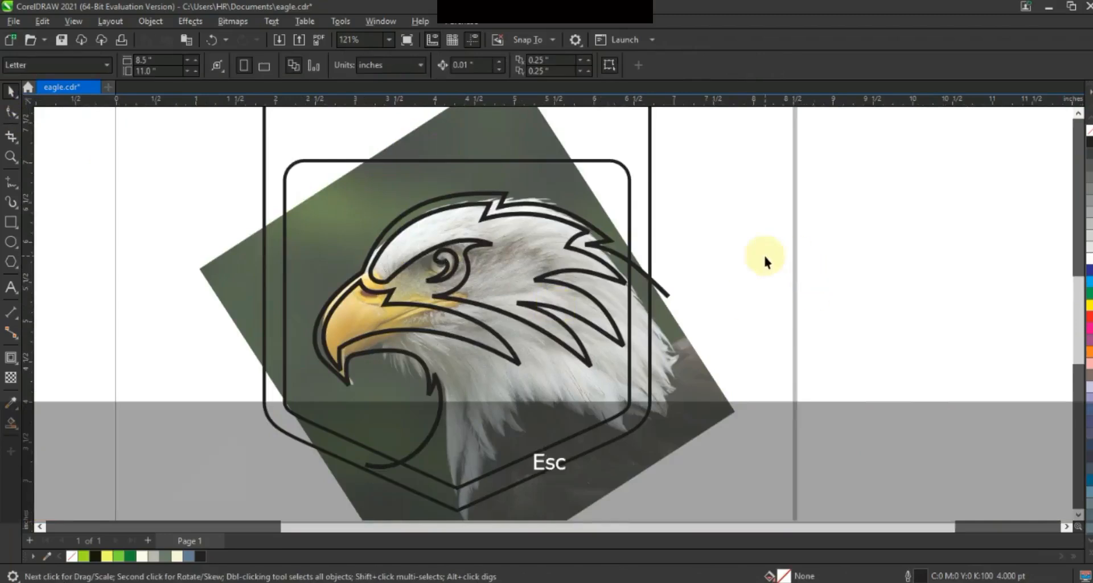
# - Draw a pointed two-segment feather on the eagle's neck running past the shield's inner edge, and bend both sides into curves
pyautogui.click(21, 163)
pyautogui.moveTo(184, 220)
pyautogui.mouseDown()
pyautogui.moveTo(766, 498)
pyautogui.moveTo(805, 506)
pyautogui.mouseUp()
pyautogui.click(10, 182)
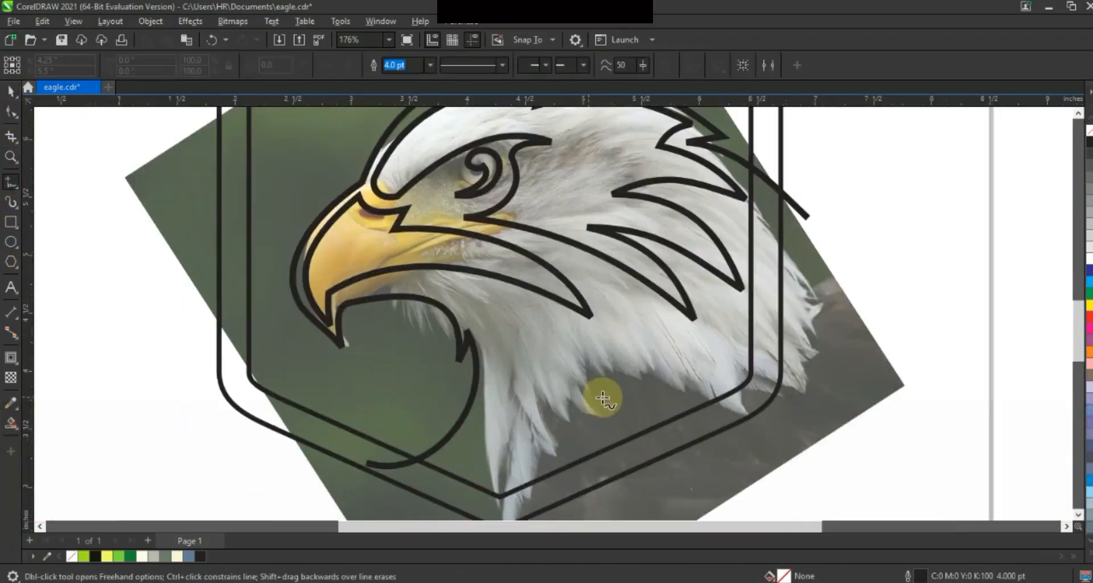
pyautogui.click(511, 494)
pyautogui.doubleClick(517, 307)
pyautogui.click(591, 463)
pyautogui.click(11, 112)
pyautogui.moveTo(552, 382); pyautogui.dragTo(576, 374)
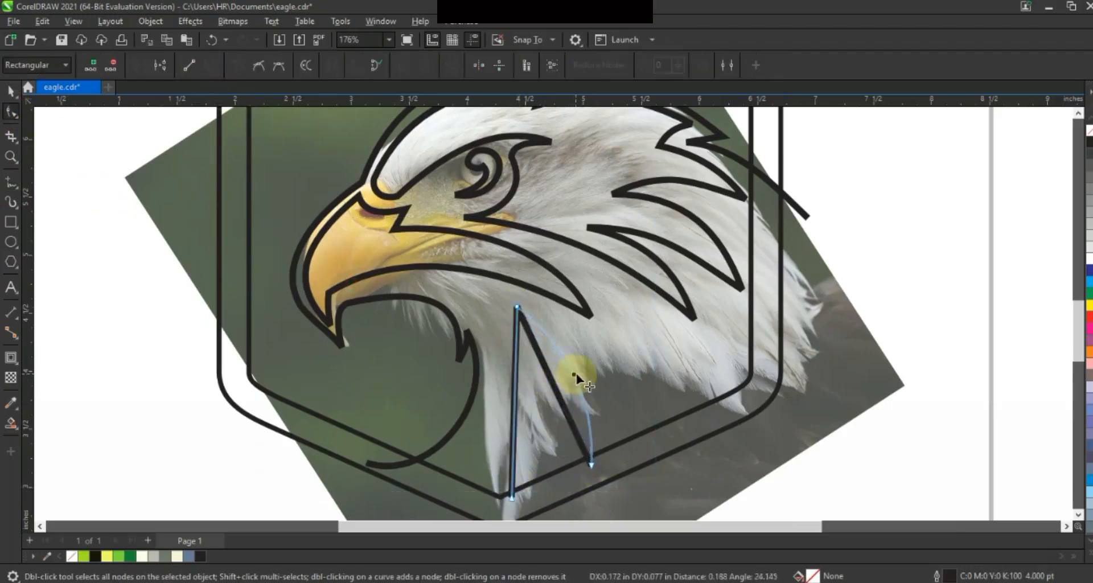
pyautogui.click(521, 399)
pyautogui.moveTo(514, 400); pyautogui.dragTo(650, 378)
# - Duplicate the neck feather toward the back of the neck, rotate the copy by about 16 degrees and fit it into place
pyautogui.click(12, 92)
pyautogui.rightClick(650, 378)
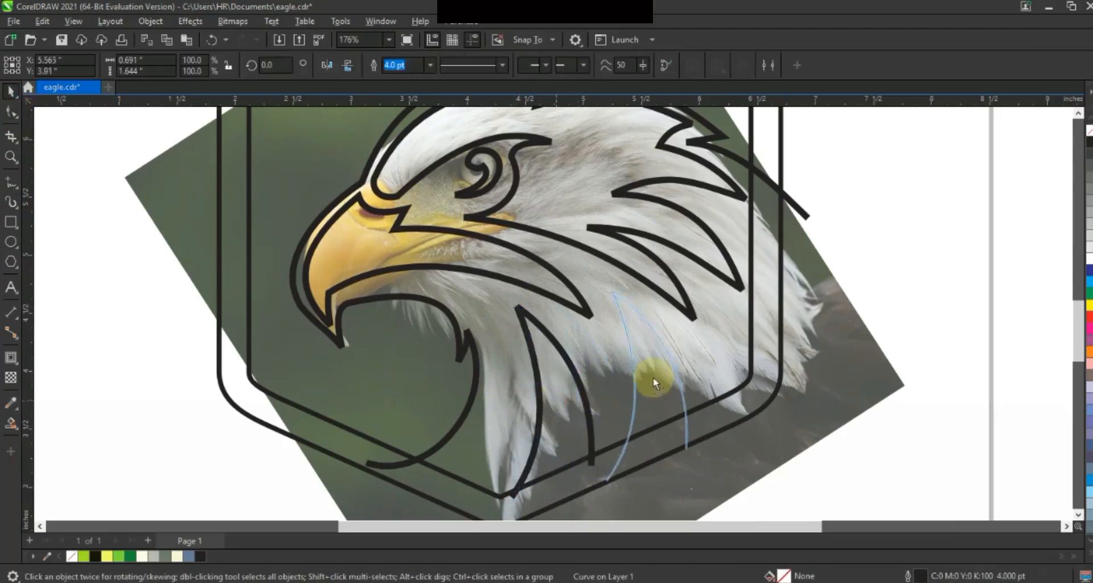
pyautogui.click(650, 378)
pyautogui.moveTo(697, 464); pyautogui.dragTo(707, 437)
pyautogui.click(694, 370)
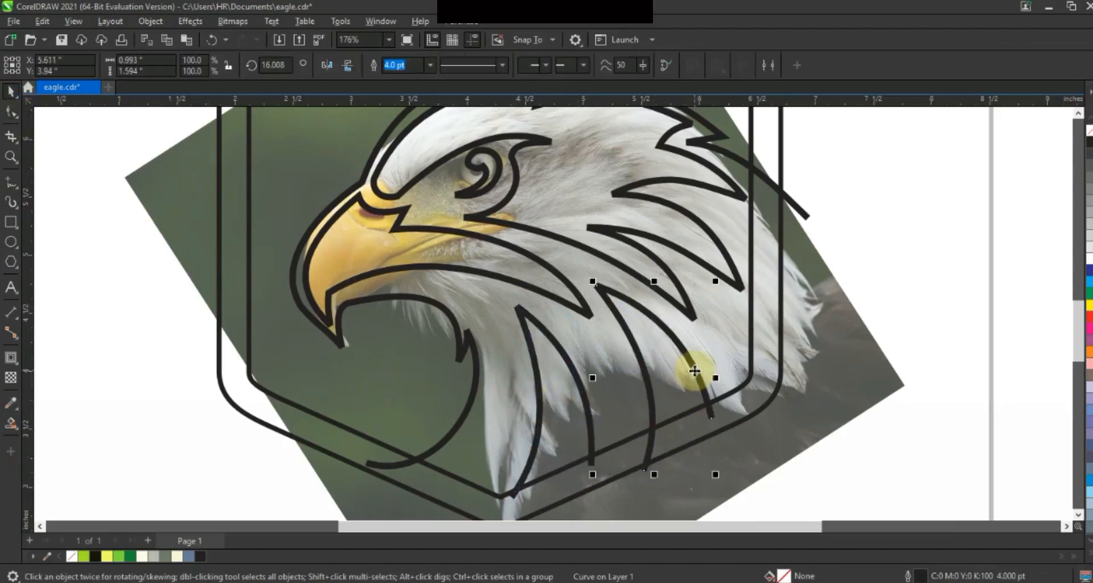
pyautogui.moveTo(697, 370); pyautogui.dragTo(700, 368)
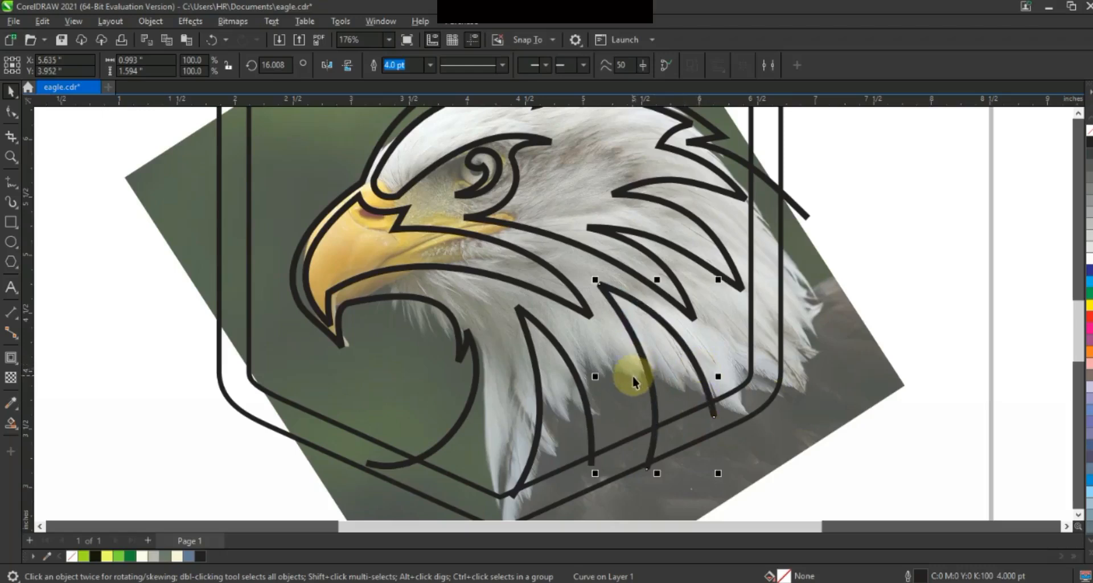
# - Move the eagle photo out of the emblem so that the traced outlines stand alone
pyautogui.scroll(-2, 609, 375)
pyautogui.press('Escape')
pyautogui.moveTo(732, 382); pyautogui.dragTo(373, 382)
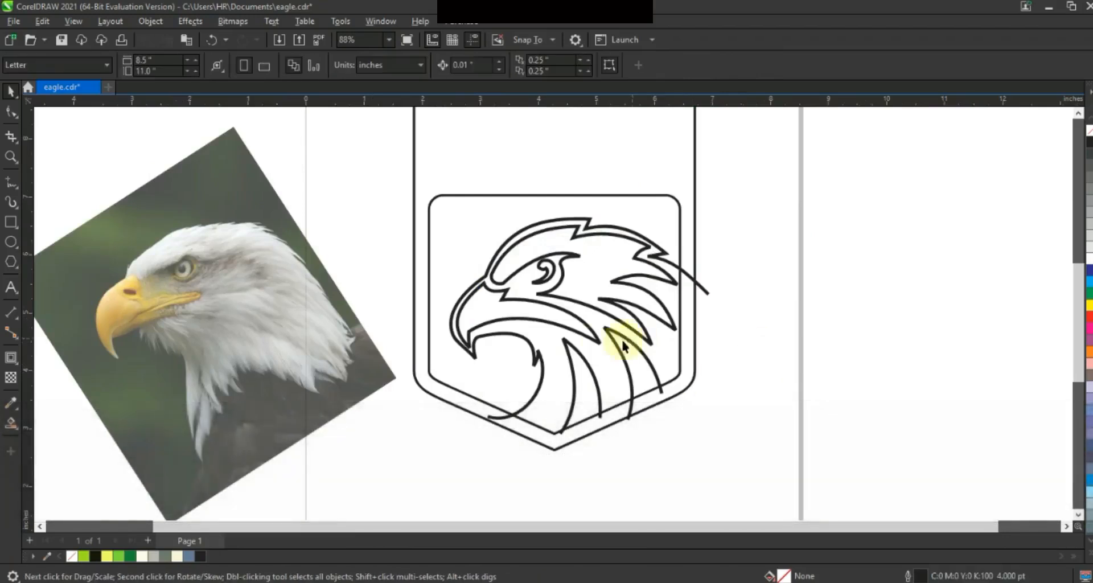
pyautogui.click(595, 338)
pyautogui.keyDown('shift'); pyautogui.click(553, 279); pyautogui.keyUp('shift')
pyautogui.keyDown('shift'); pyautogui.click(619, 360); pyautogui.keyUp('shift')
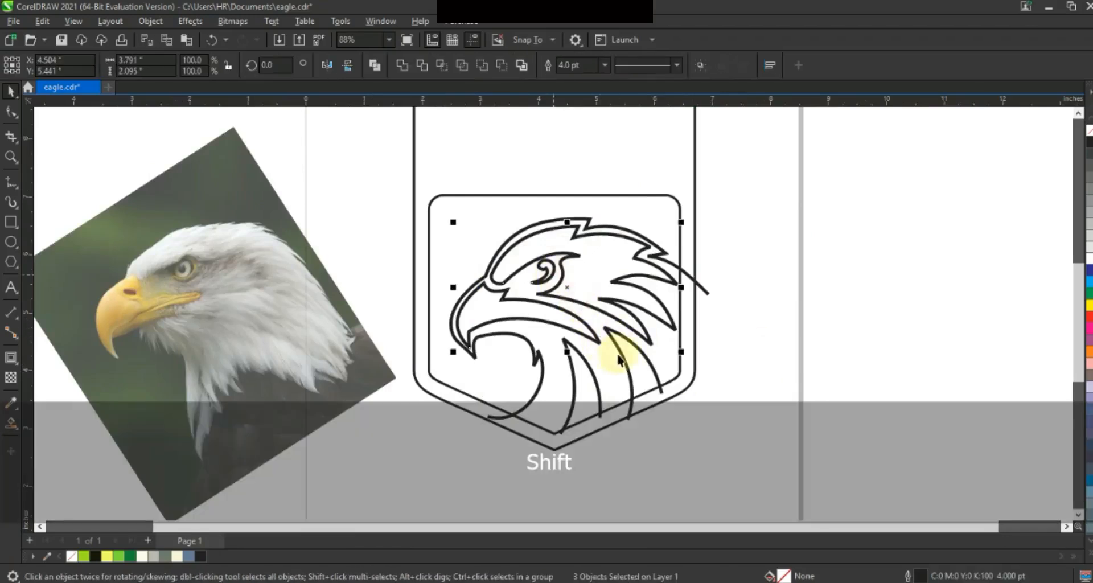
pyautogui.click(775, 403)
# - Smart-fill the area between the eagle's outlines, recolour it black, and delete the line sticking out past the shield's edge
pyautogui.click(11, 423)
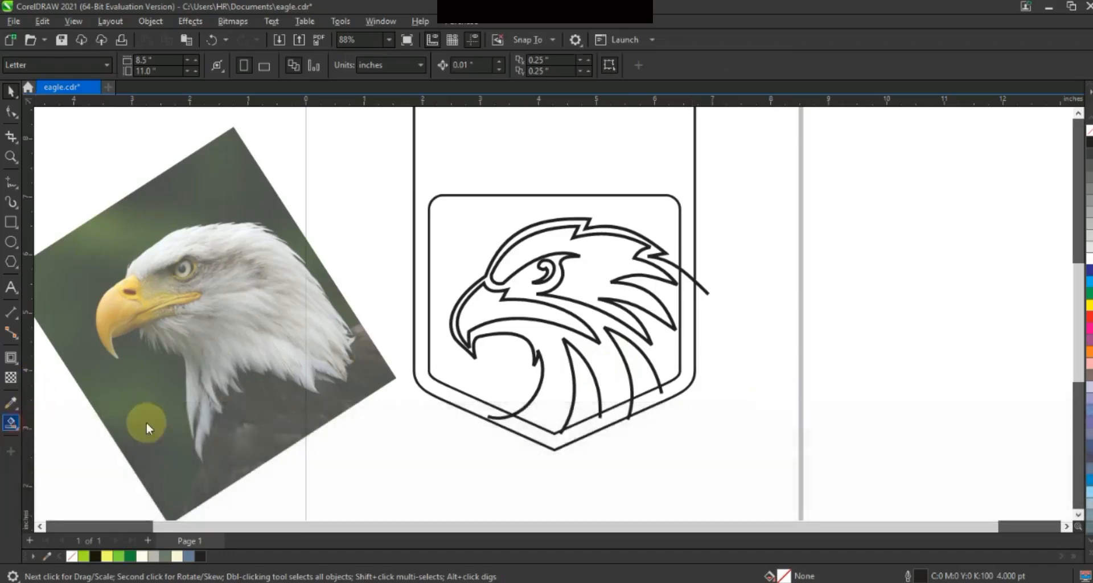
pyautogui.click(536, 335)
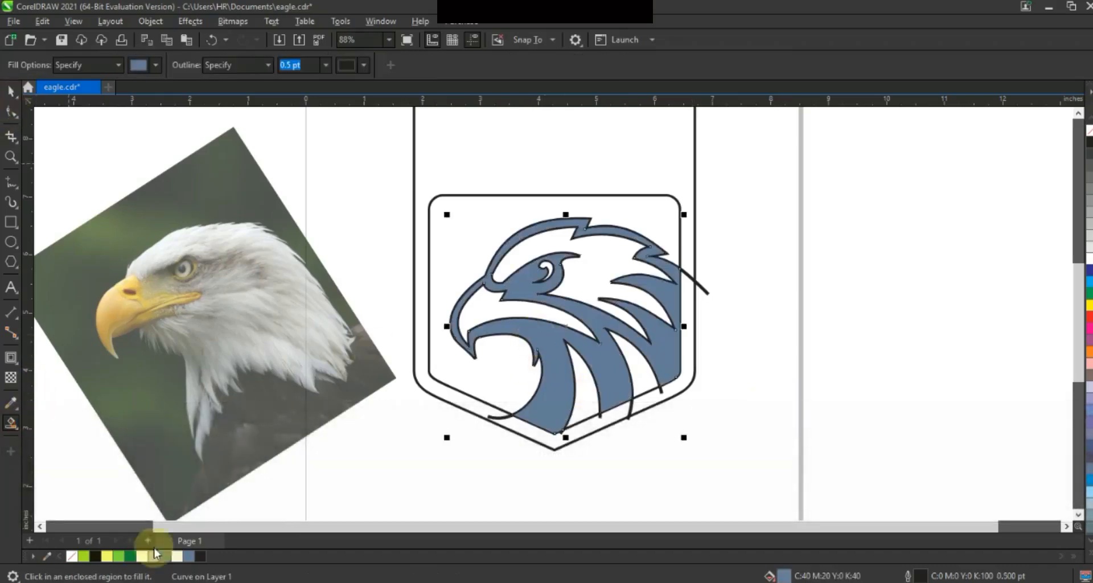
pyautogui.press('space')
pyautogui.click(95, 556)
pyautogui.click(817, 295)
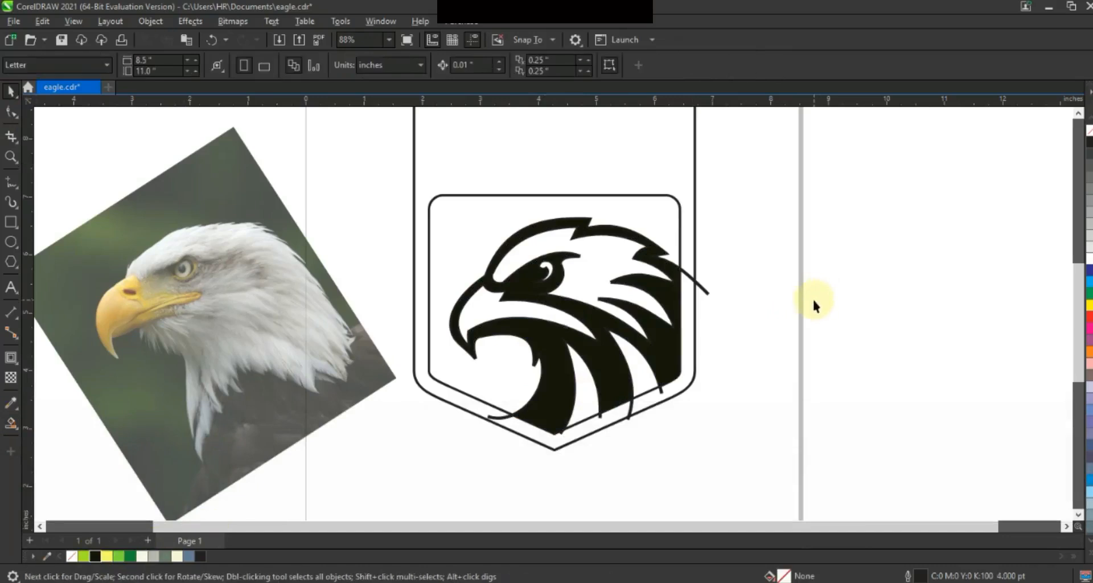
pyautogui.click(703, 288)
pyautogui.press('Delete')
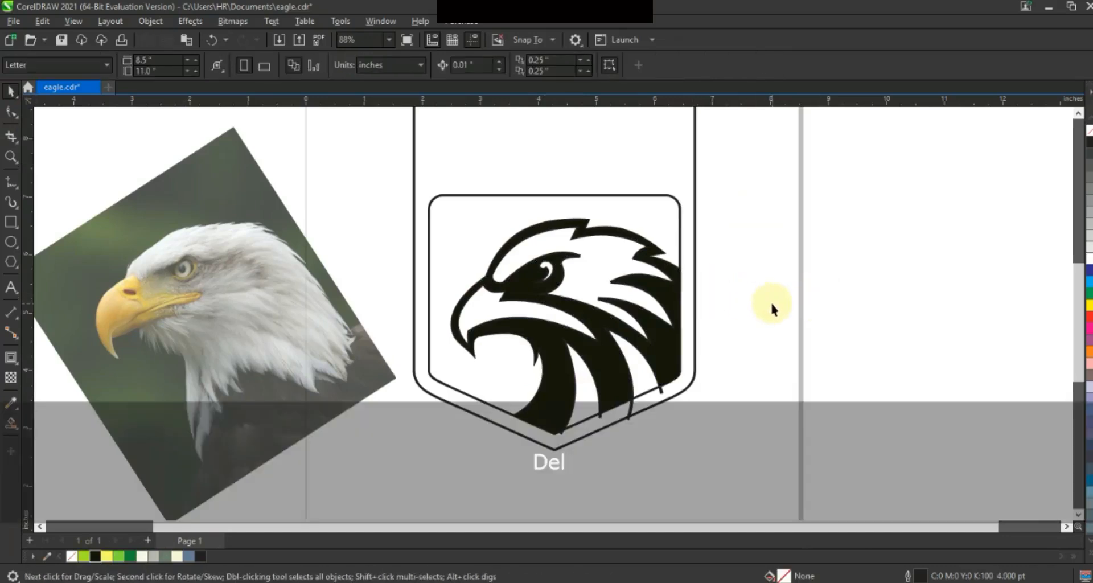
# - Smart-fill the beak, head and both neck feathers with blue-grey, and delete the leftover outline curves below the neck
pyautogui.click(10, 422)
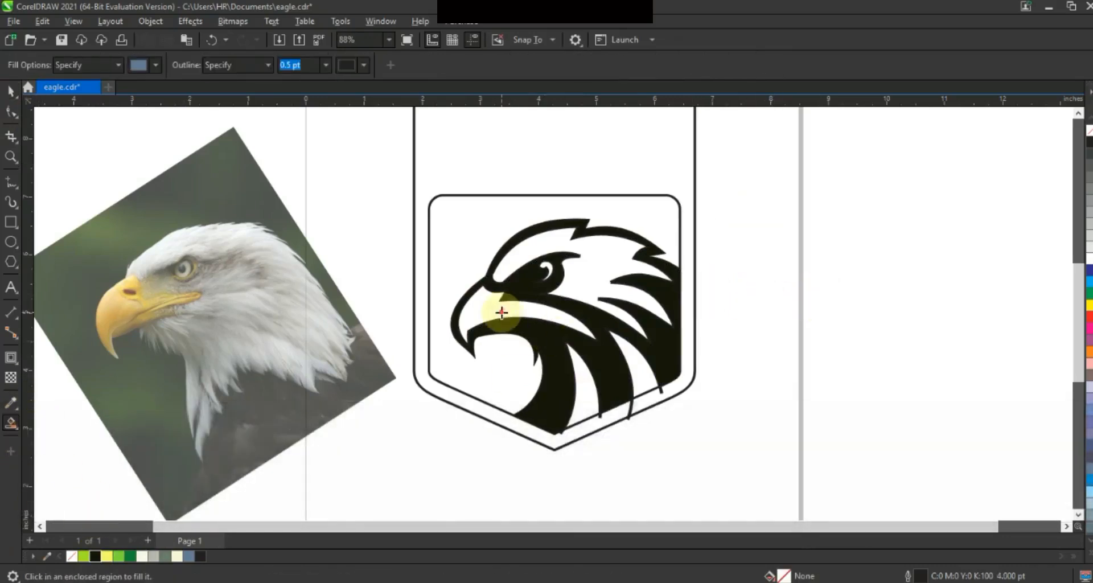
pyautogui.click(502, 311)
pyautogui.click(585, 275)
pyautogui.click(622, 366)
pyautogui.click(583, 406)
pyautogui.press('space')
pyautogui.press('Delete')
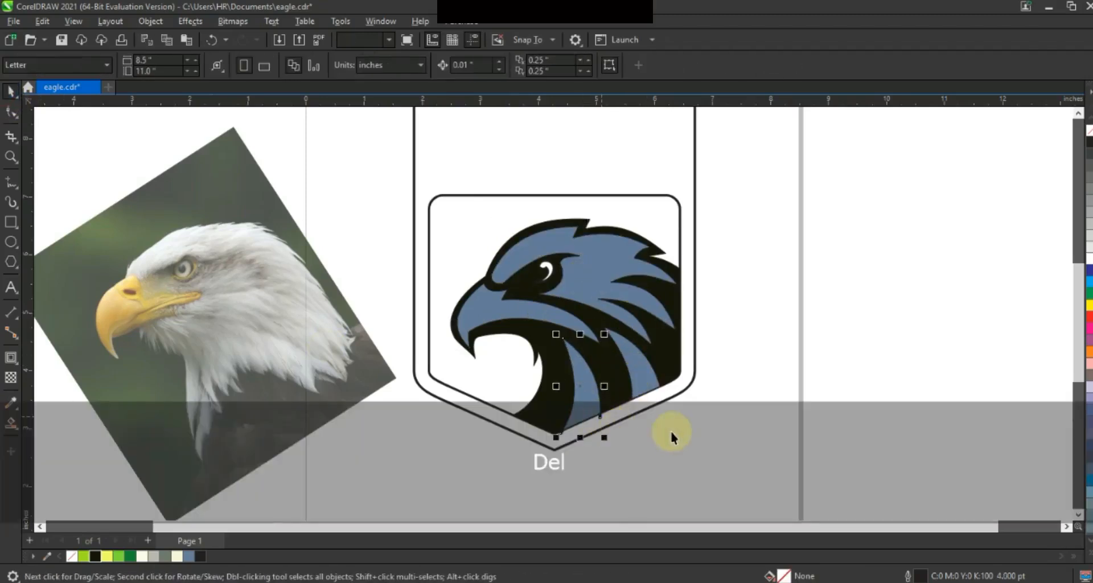
# - Set the line width to 1.0 pt and draw a zigzag line from the top of the beak down to its tip
pyautogui.click(11, 156)
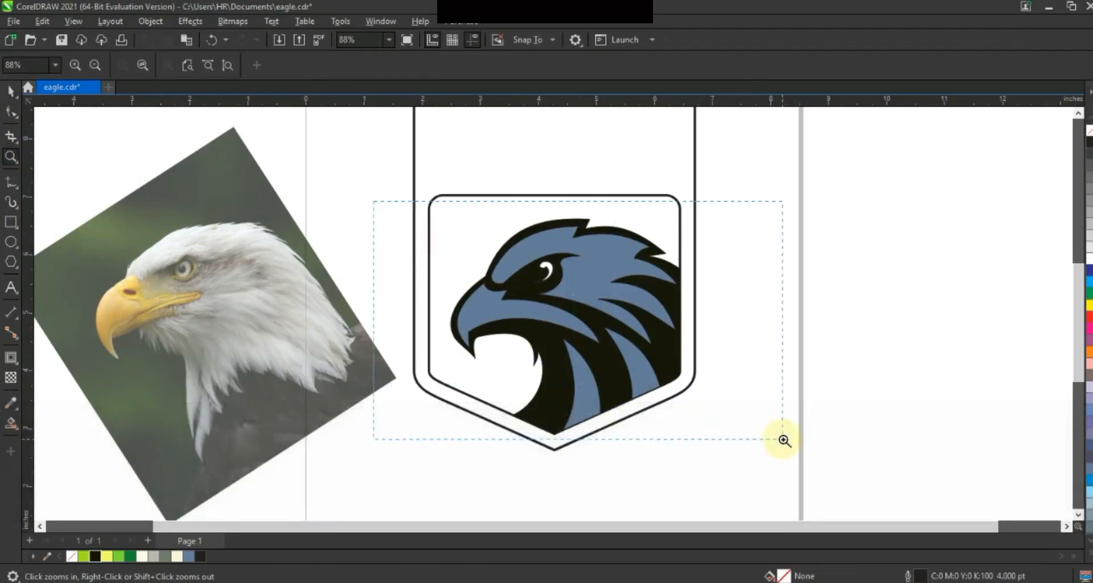
pyautogui.moveTo(784, 440); pyautogui.dragTo(783, 440)
pyautogui.click(430, 64)
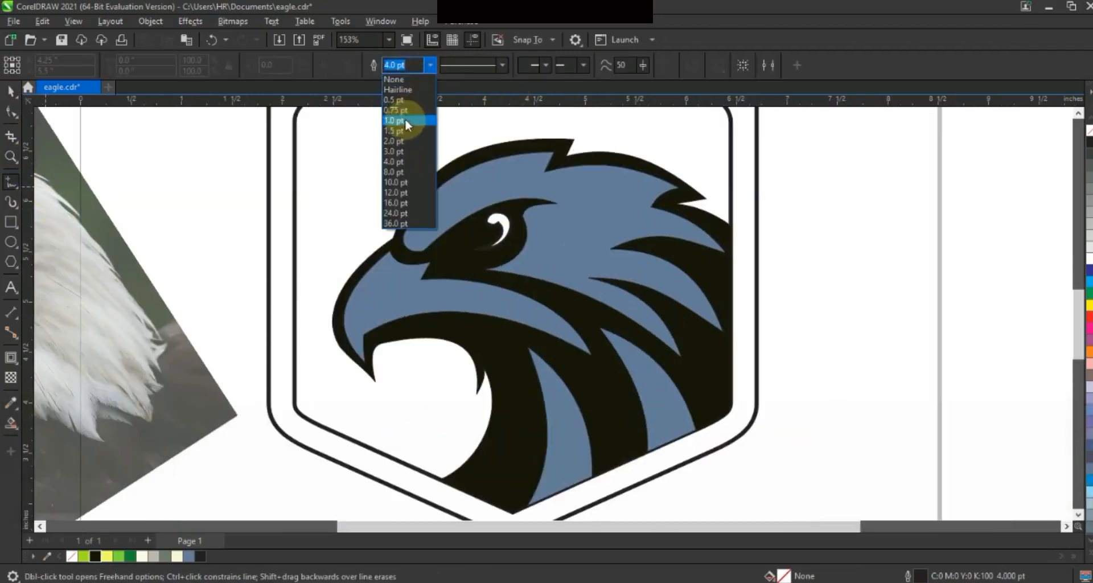
pyautogui.click(404, 119)
pyautogui.click(414, 262)
pyautogui.doubleClick(378, 287)
pyautogui.doubleClick(380, 266)
pyautogui.click(377, 384)
# - Bend the segments of the beak's zigzag line so they follow the beak's upper contour
pyautogui.click(12, 112)
pyautogui.hotkey('shift', 'F2')
pyautogui.press('F3')
pyautogui.click(525, 317)
pyautogui.moveTo(525, 318); pyautogui.dragTo(487, 310)
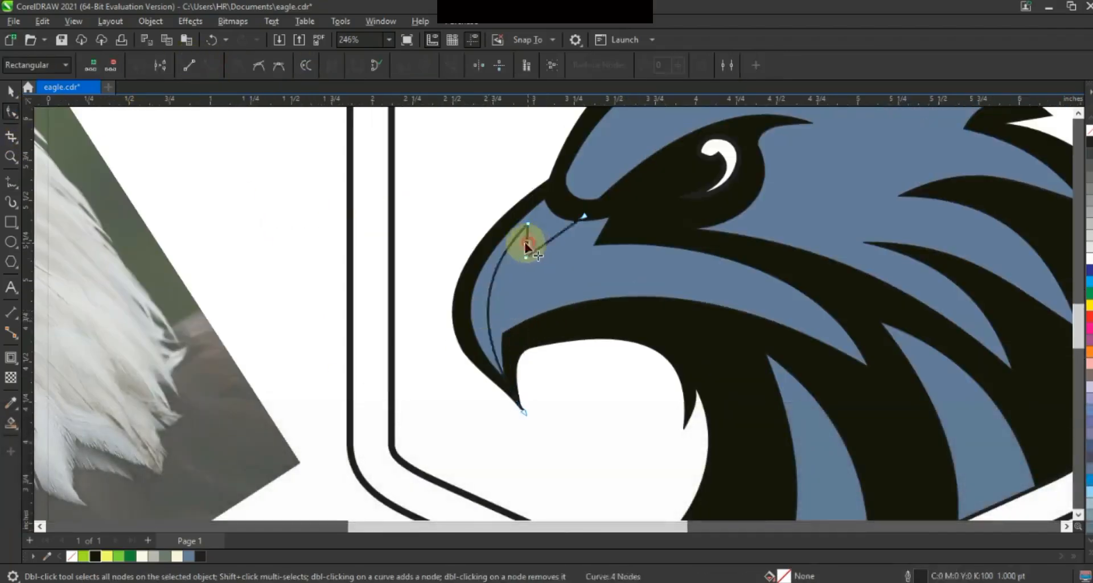
pyautogui.moveTo(548, 244); pyautogui.dragTo(548, 237)
# - Draw a second zigzag line from the beak's rear corner through its middle to its hooked tip
pyautogui.click(11, 182)
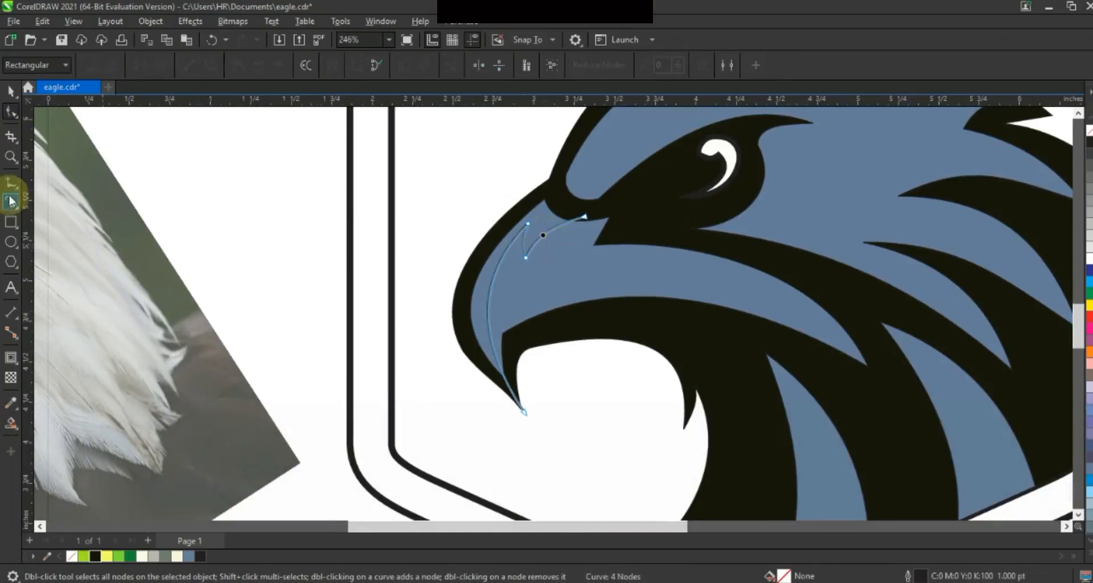
pyautogui.click(867, 357)
pyautogui.click(568, 267)
pyautogui.click(564, 244)
pyautogui.click(510, 382)
# - Bend the long segments of the second beak line to follow the beak's shape, and deselect it
pyautogui.click(11, 112)
pyautogui.moveTo(335, 199); pyautogui.dragTo(930, 440)
pyautogui.moveTo(528, 316); pyautogui.dragTo(499, 309)
pyautogui.moveTo(691, 305); pyautogui.dragTo(718, 275)
pyautogui.press('F5')
pyautogui.click(11, 91)
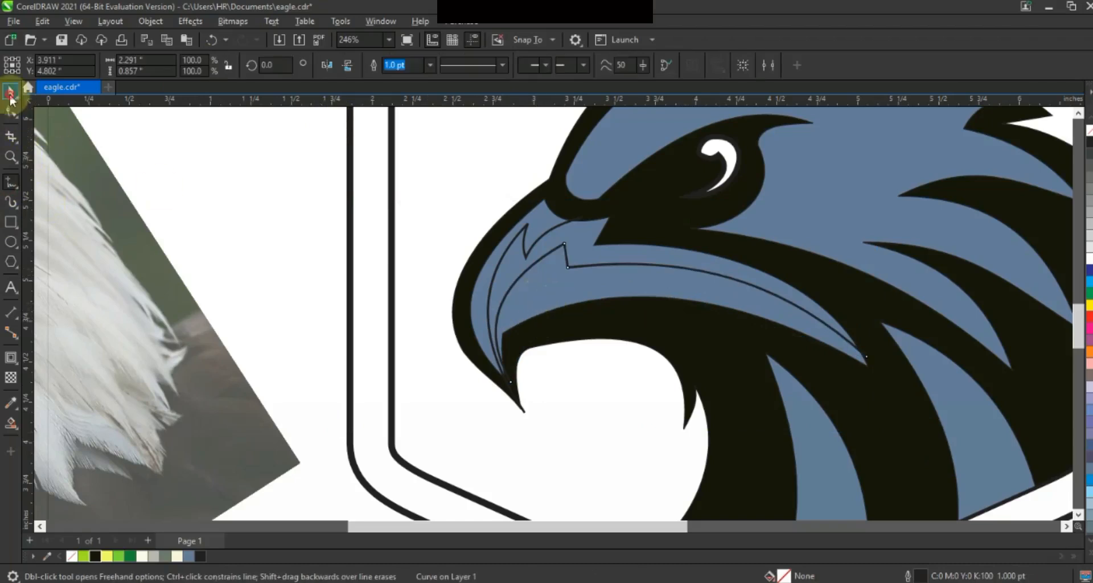
pyautogui.click(294, 275)
# - Smart-fill the beak's bands, colouring the lower band dark green and the middle band light green (#79DB38)
pyautogui.click(11, 422)
pyautogui.click(575, 278)
pyautogui.click(575, 244)
pyautogui.click(545, 220)
pyautogui.click(11, 91)
pyautogui.click(532, 297)
pyautogui.press('space')
pyautogui.moveTo(130, 556); pyautogui.dragTo(510, 275)
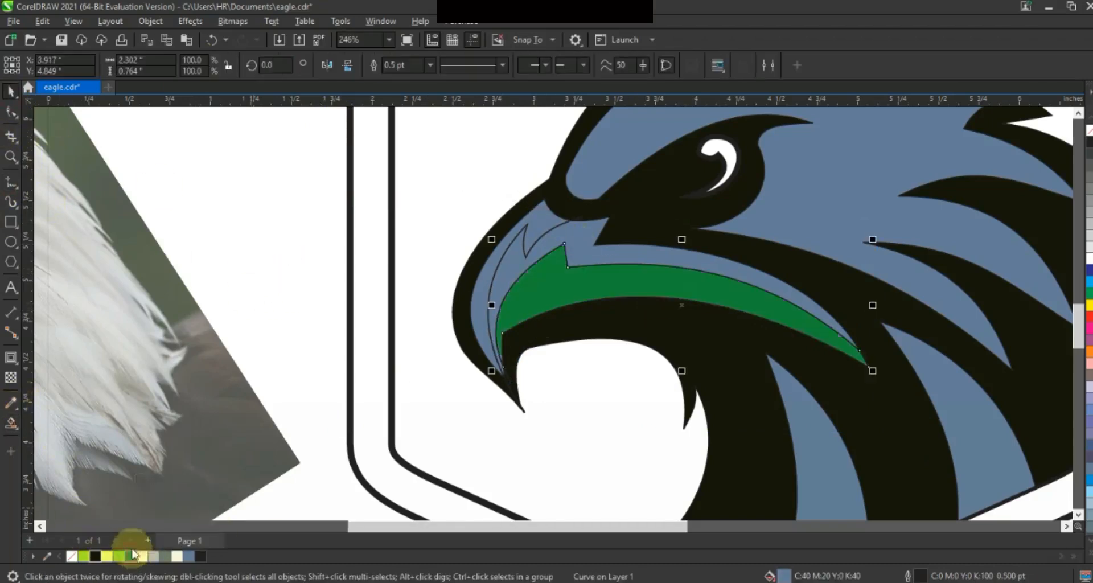
pyautogui.moveTo(118, 556); pyautogui.dragTo(495, 266)
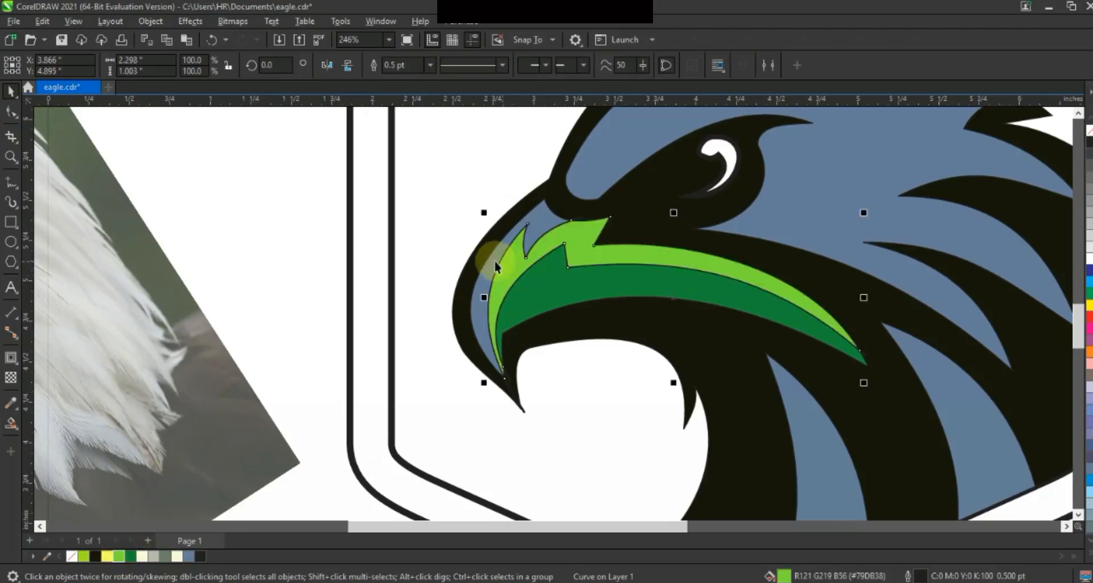
# - Select the beak's colour bands together, remove their outlines, and deselect them
pyautogui.scroll(-1, 288, 275)
pyautogui.moveTo(274, 186); pyautogui.dragTo(584, 359)
pyautogui.click(874, 238)
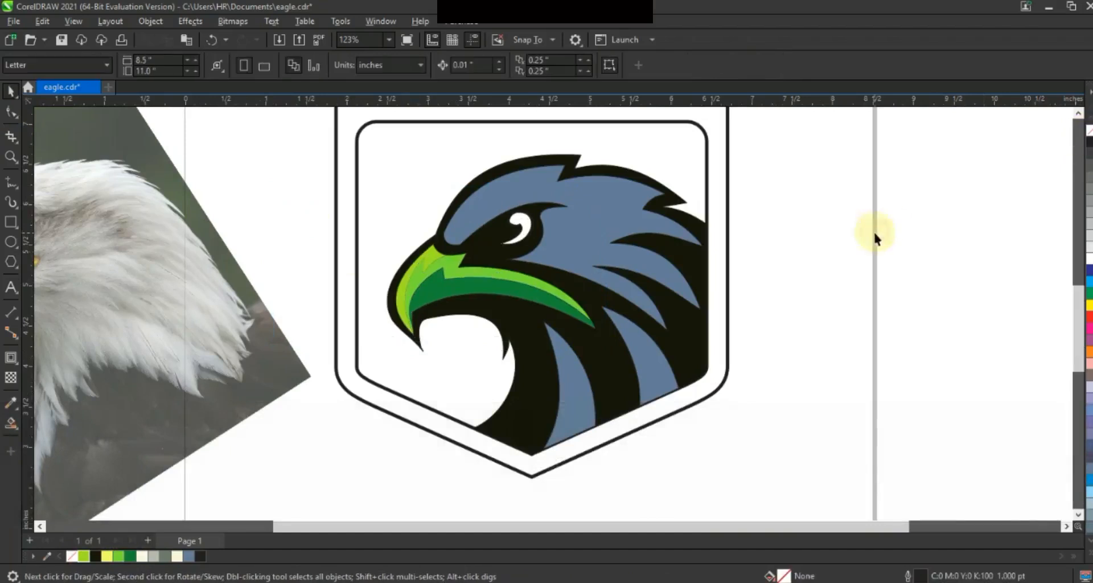
# - Draw a line down the front neck feather, convert it to a curve and bend it along the feather
pyautogui.moveTo(539, 312); pyautogui.dragTo(574, 468)
pyautogui.click(11, 111)
pyautogui.click(210, 65)
pyautogui.moveTo(558, 370); pyautogui.dragTo(574, 371)
# - Make a rotated copy of the curve so that two curves divide the front neck feather into three bands
pyautogui.click(11, 93)
pyautogui.click(561, 393)
pyautogui.moveTo(560, 480); pyautogui.dragTo(537, 481)
pyautogui.rightClick(536, 481)
# - Copy both dividing curves onto the rear neck feather and tilt the copies to follow its shape
pyautogui.keyDown('shift'); pyautogui.click(575, 465); pyautogui.keyUp('shift')
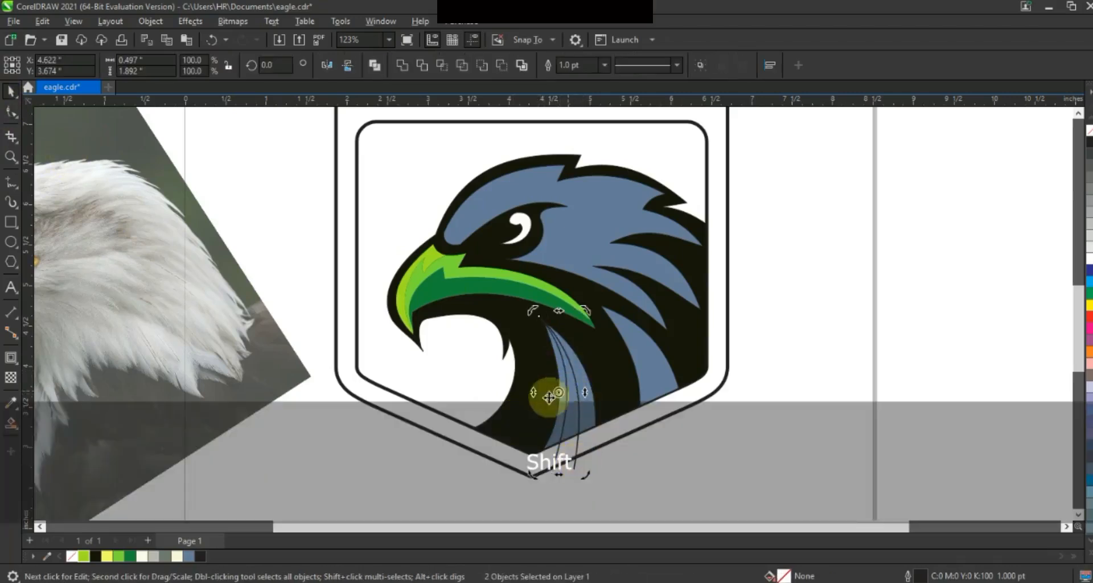
pyautogui.moveTo(561, 394); pyautogui.dragTo(628, 383)
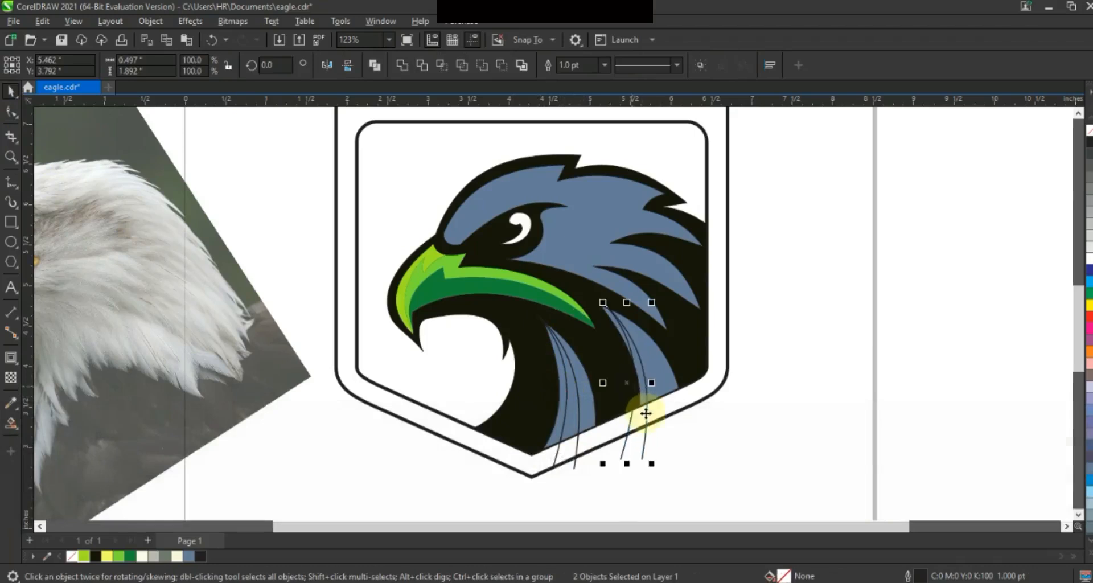
pyautogui.moveTo(645, 453); pyautogui.dragTo(671, 455)
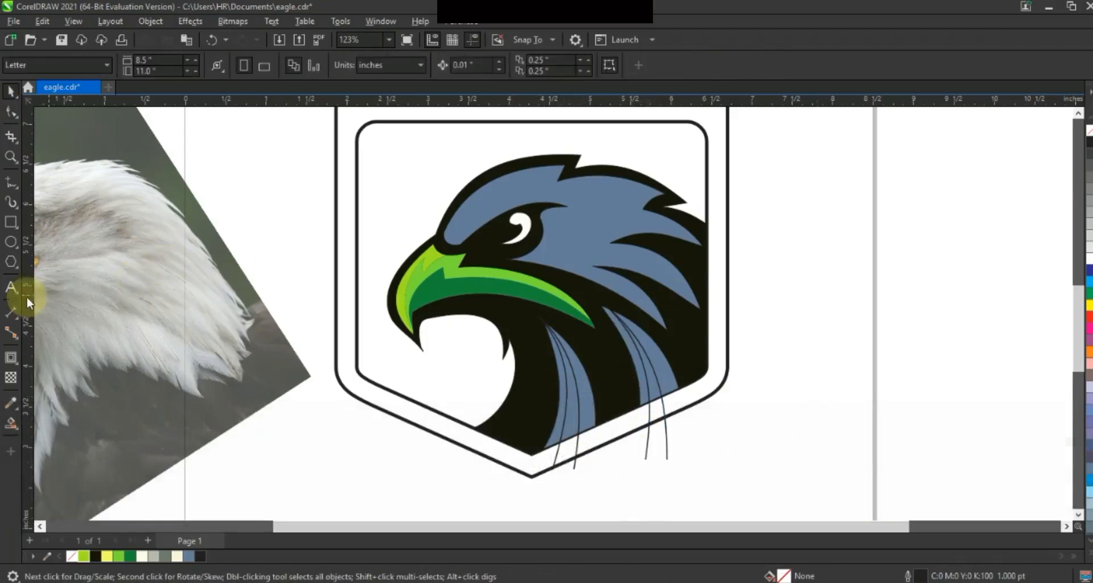
# - Smart-fill the neck feather bands and colour the front feather's bands dark green, light green and yellow-green from front to back
pyautogui.click(10, 422)
pyautogui.click(660, 375)
pyautogui.click(569, 422)
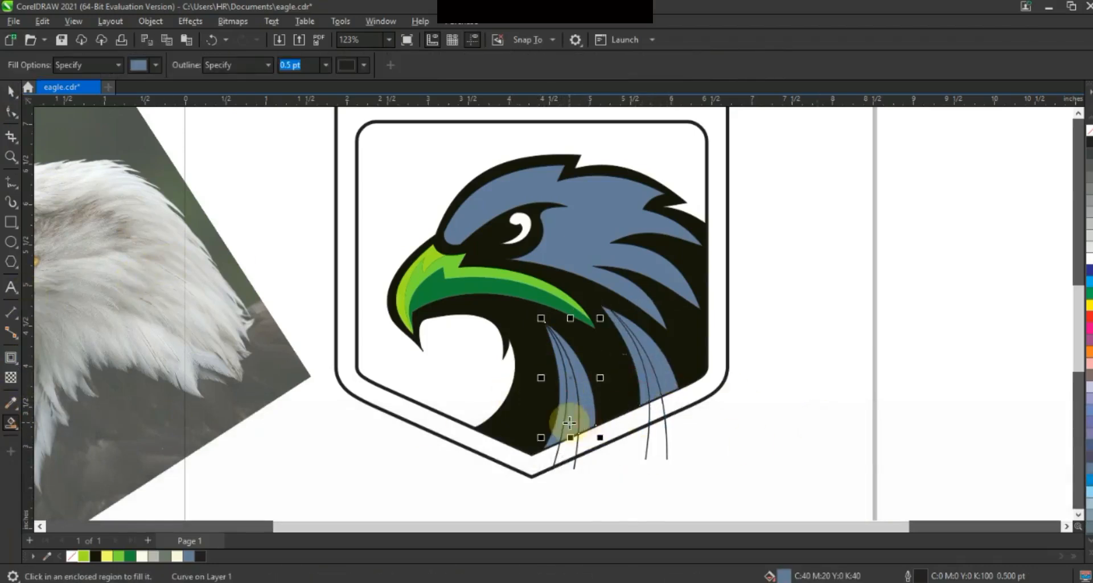
pyautogui.click(10, 92)
pyautogui.click(129, 557)
pyautogui.click(568, 428)
pyautogui.click(120, 557)
pyautogui.click(591, 416)
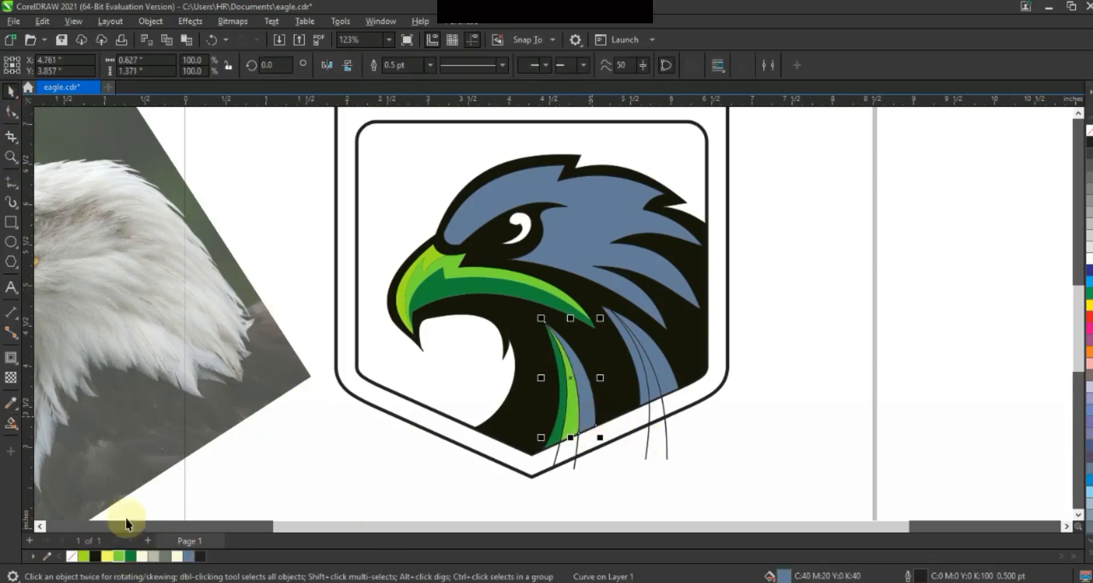
pyautogui.click(86, 556)
# - Colour the rear neck feather's three bands dark green, light green and yellow-green from front to back
pyautogui.click(642, 392)
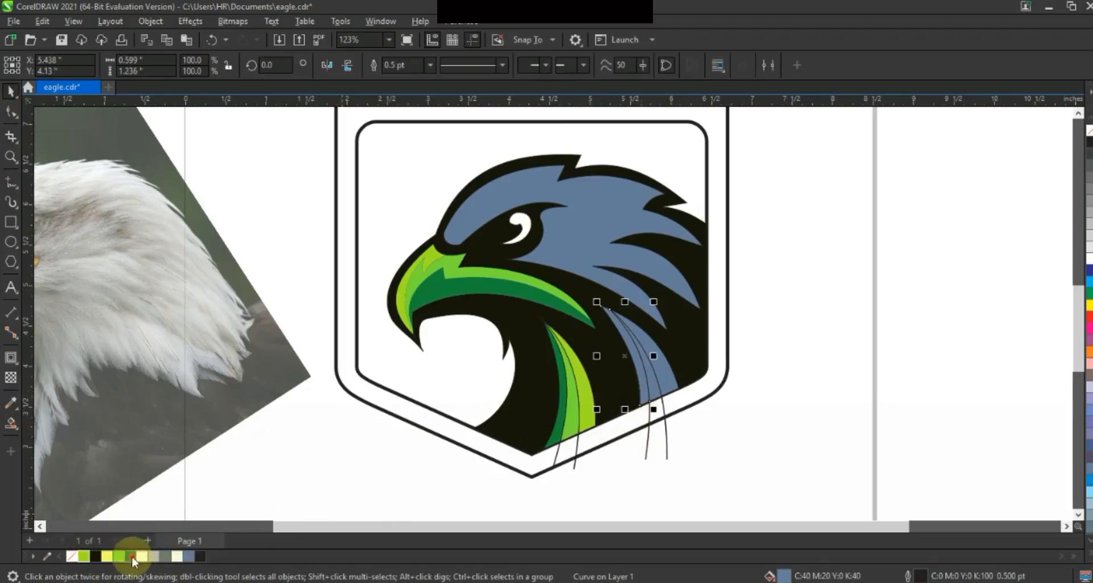
pyautogui.click(133, 556)
pyautogui.click(653, 388)
pyautogui.click(119, 556)
pyautogui.click(668, 391)
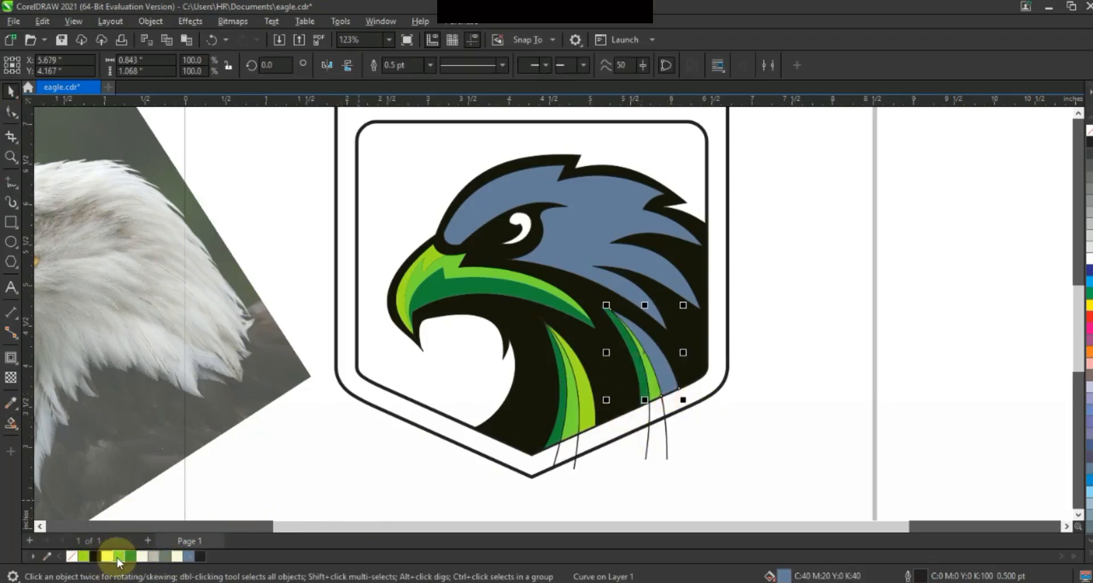
pyautogui.click(84, 556)
# - Delete the dividing curves over both neck feathers, and remove the outlines of the feathers' colour bands
pyautogui.moveTo(795, 292); pyautogui.dragTo(701, 402)
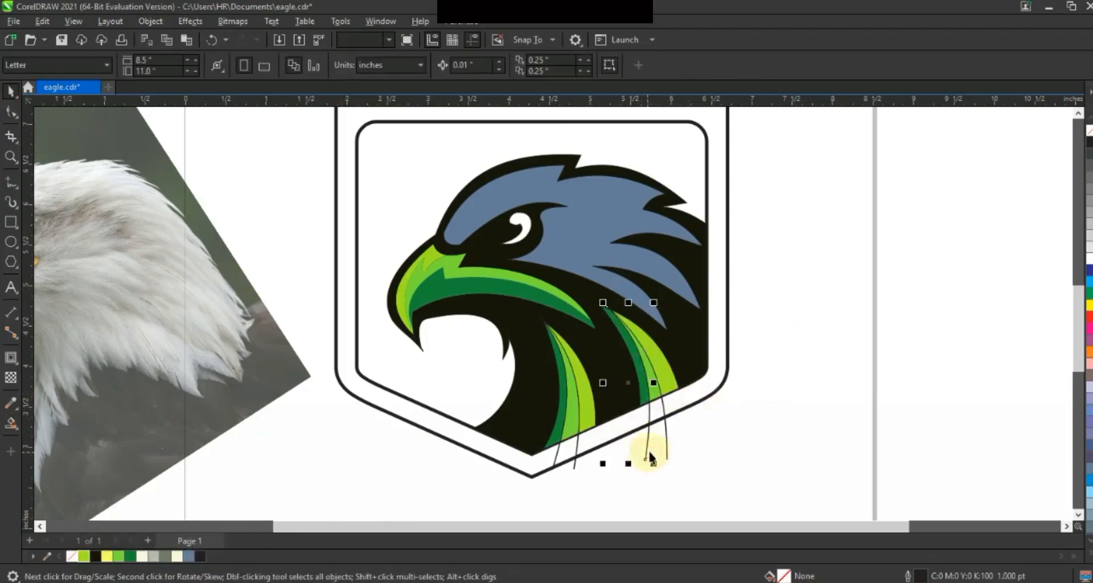
pyautogui.press('Delete')
pyautogui.click(572, 460)
pyautogui.click(575, 466)
pyautogui.press('Delete')
pyautogui.click(558, 454)
pyautogui.press('Delete')
pyautogui.moveTo(735, 455); pyautogui.dragTo(508, 298)
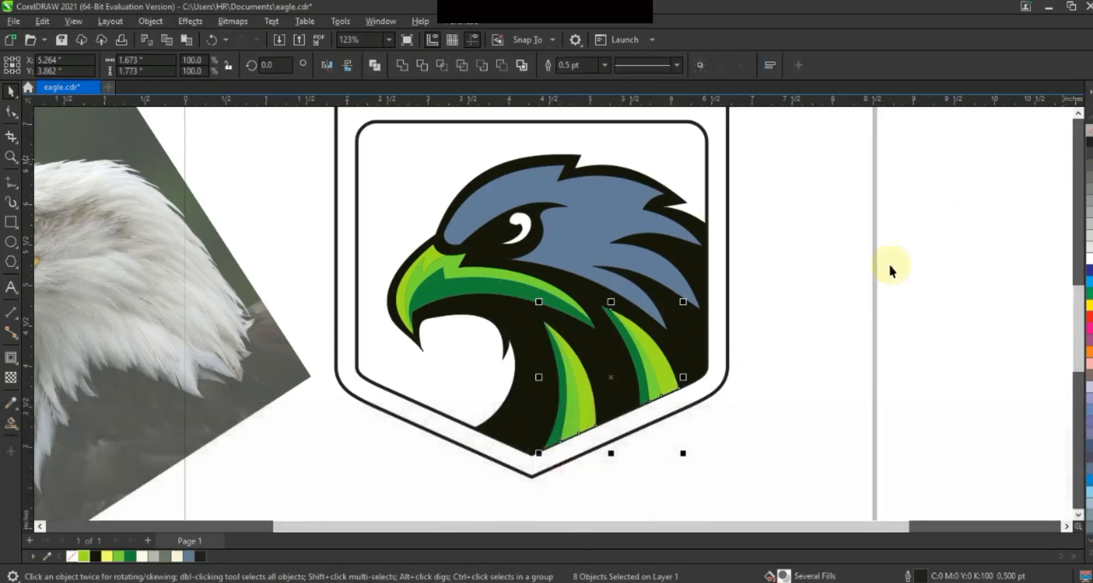
pyautogui.click(892, 272)
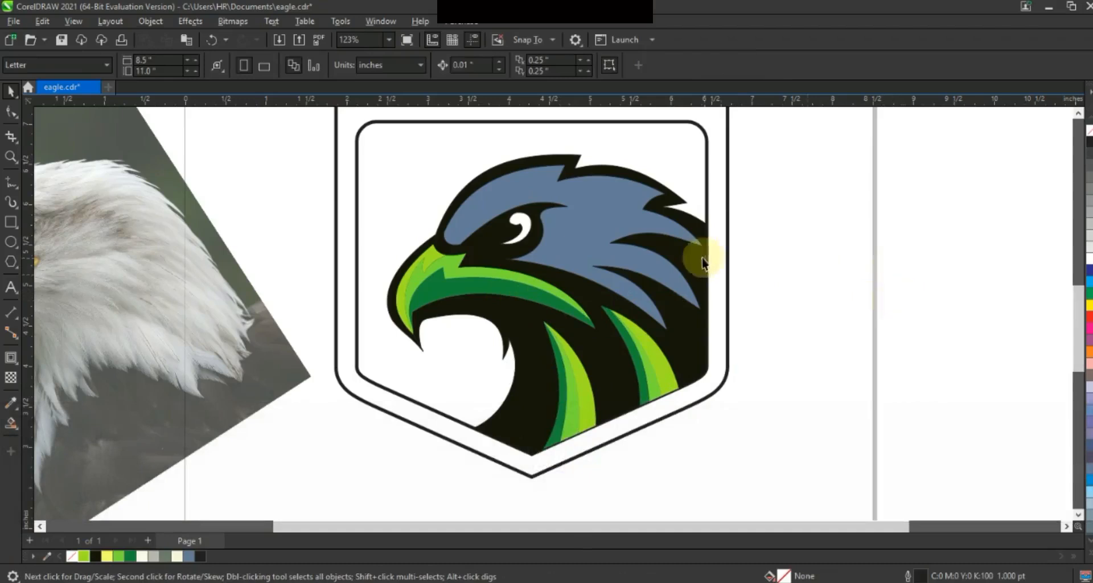
# - Draw a line from above the beak to the crest's front tip and bend it into an S-curve across the forehead
pyautogui.click(12, 182)
pyautogui.click(441, 240)
pyautogui.press('F10')
pyautogui.click(523, 188)
pyautogui.moveTo(525, 188); pyautogui.dragTo(487, 159)
pyautogui.moveTo(481, 215)
pyautogui.mouseDown()
pyautogui.moveTo(476, 206)
pyautogui.moveTo(488, 222)
pyautogui.mouseUp()
pyautogui.moveTo(487, 158); pyautogui.dragTo(471, 180)
pyautogui.moveTo(568, 162); pyautogui.dragTo(570, 166)
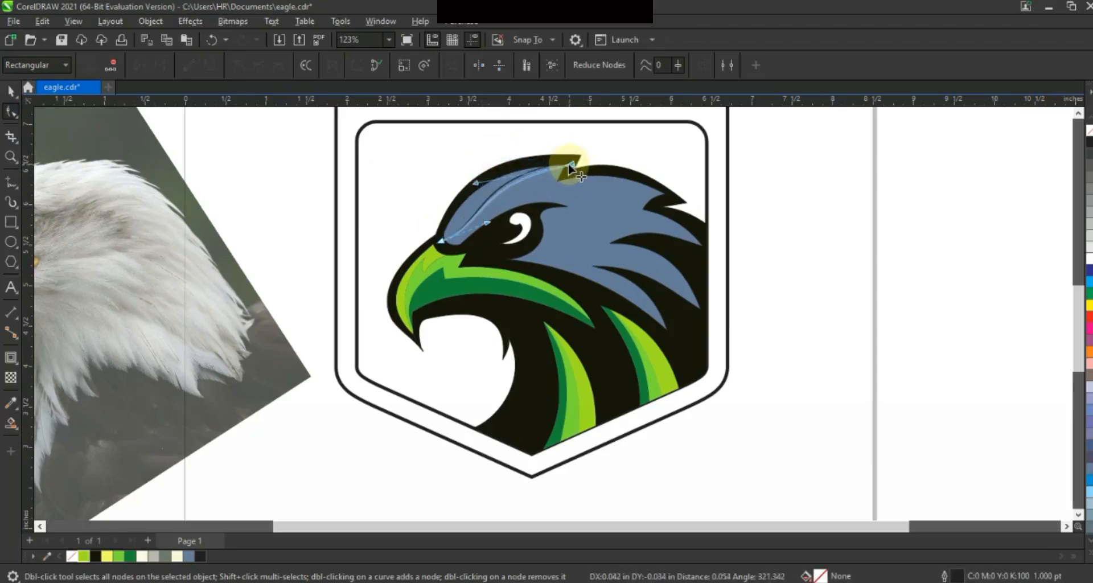
# - Extend the forehead curve with a zigzag line across the back of the head to the shield's inner edge
pyautogui.click(6, 159)
pyautogui.moveTo(334, 144); pyautogui.dragTo(840, 352)
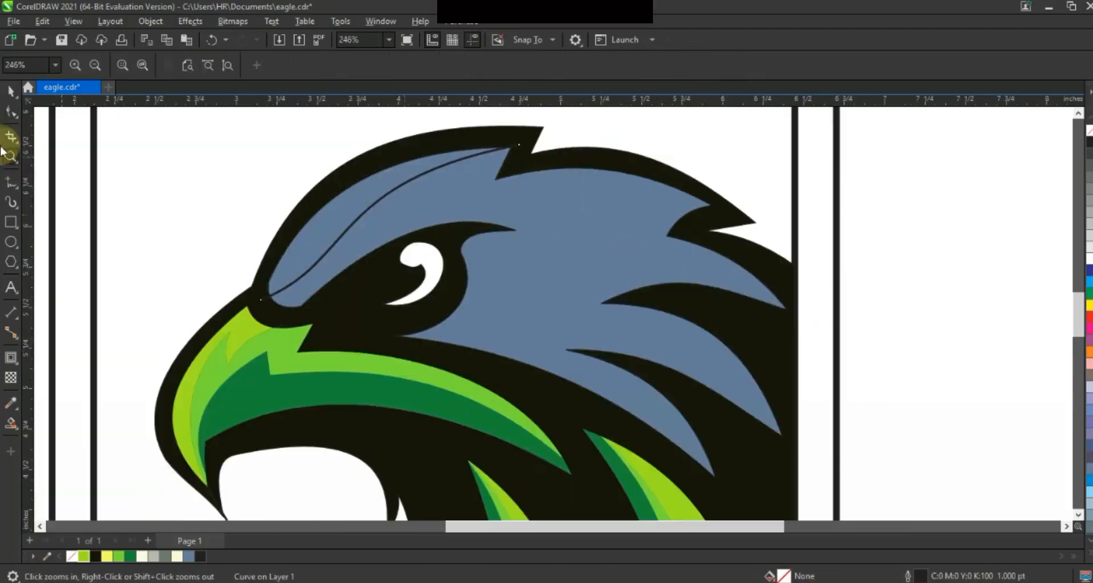
pyautogui.click(11, 182)
pyautogui.click(518, 144)
pyautogui.click(472, 188)
pyautogui.click(679, 200)
pyautogui.click(793, 310)
# - Bend the two long segments of the zigzag line to follow the crest and the upper back feather
pyautogui.press('F10')
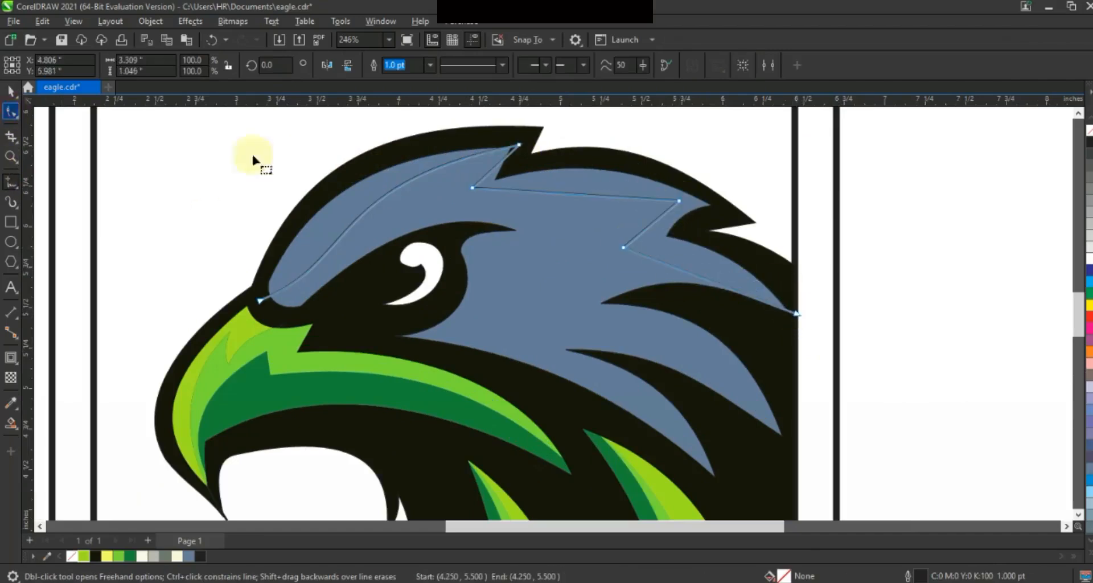
pyautogui.moveTo(570, 182); pyautogui.dragTo(569, 172)
pyautogui.moveTo(700, 277); pyautogui.dragTo(706, 263)
pyautogui.click(11, 183)
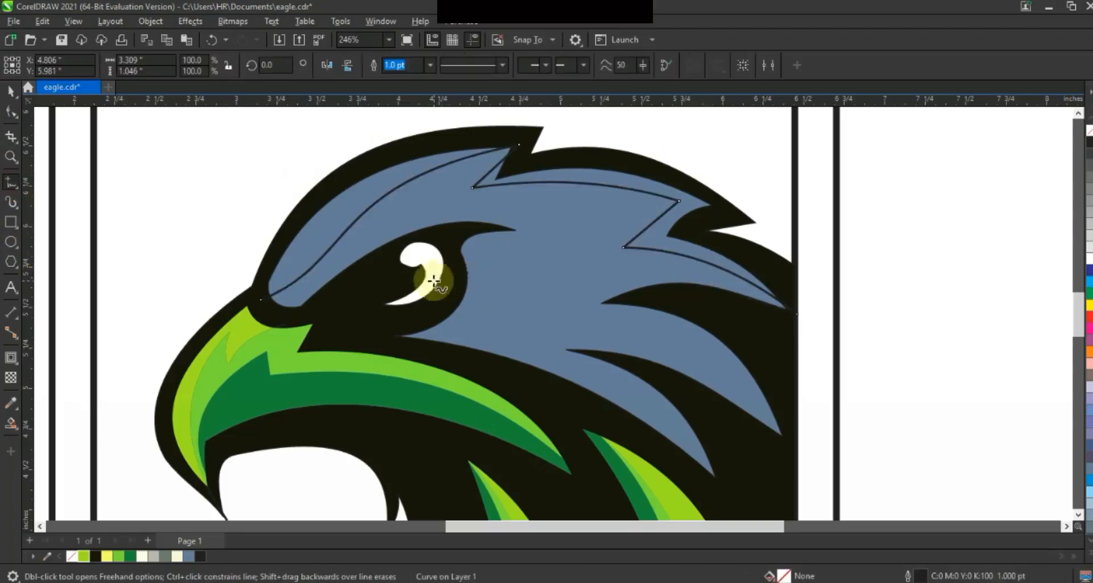
# - Draw a zigzag line from behind the eye across the back of the head to the shield's inner edge
pyautogui.click(457, 276)
pyautogui.doubleClick(578, 304)
pyautogui.doubleClick(508, 259)
pyautogui.click(797, 309)
# - Bend the segments of the new zigzag line into curves and adjust its nodes to form a pointed feather shape behind the eye
pyautogui.click(15, 110)
pyautogui.moveTo(444, 256); pyautogui.dragTo(874, 421)
pyautogui.click(637, 283)
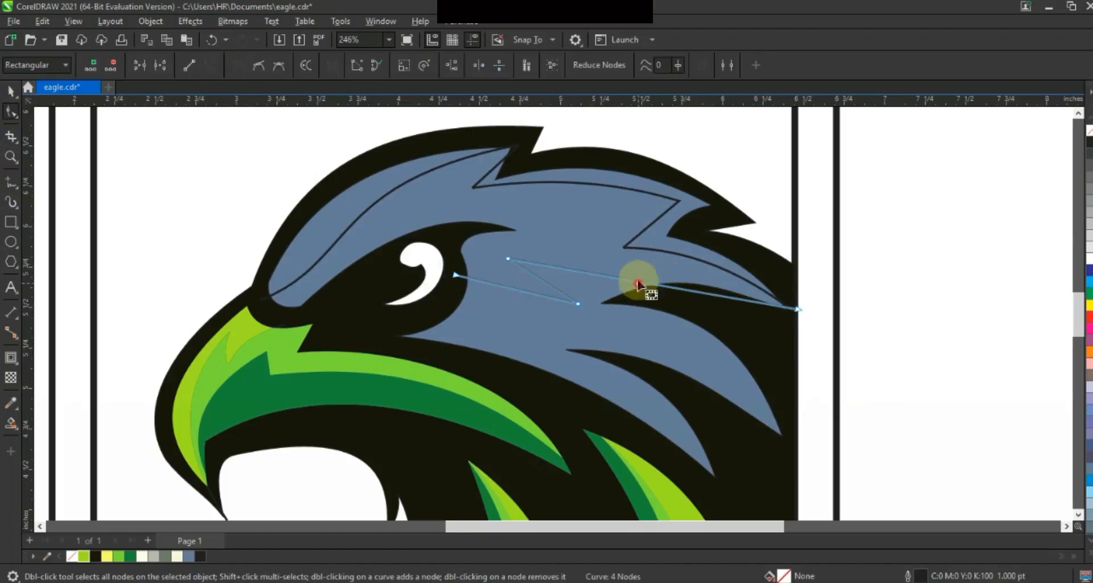
pyautogui.moveTo(643, 261); pyautogui.dragTo(642, 259)
pyautogui.moveTo(547, 284); pyautogui.dragTo(527, 273)
pyautogui.click(543, 305)
pyautogui.moveTo(455, 276); pyautogui.dragTo(448, 288)
pyautogui.moveTo(485, 278); pyautogui.dragTo(486, 273)
pyautogui.moveTo(589, 292); pyautogui.dragTo(602, 285)
pyautogui.click(545, 279)
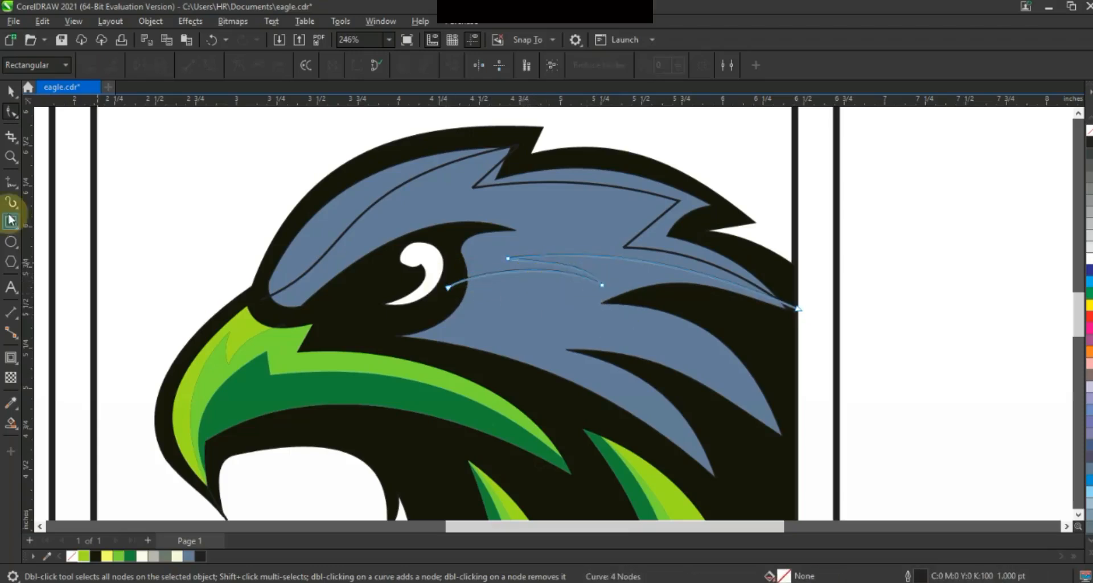
# - Draw a line from below the eye past the lowest head feather and bend it along the head's lower edge
pyautogui.click(415, 326)
pyautogui.click(727, 459)
pyautogui.click(11, 111)
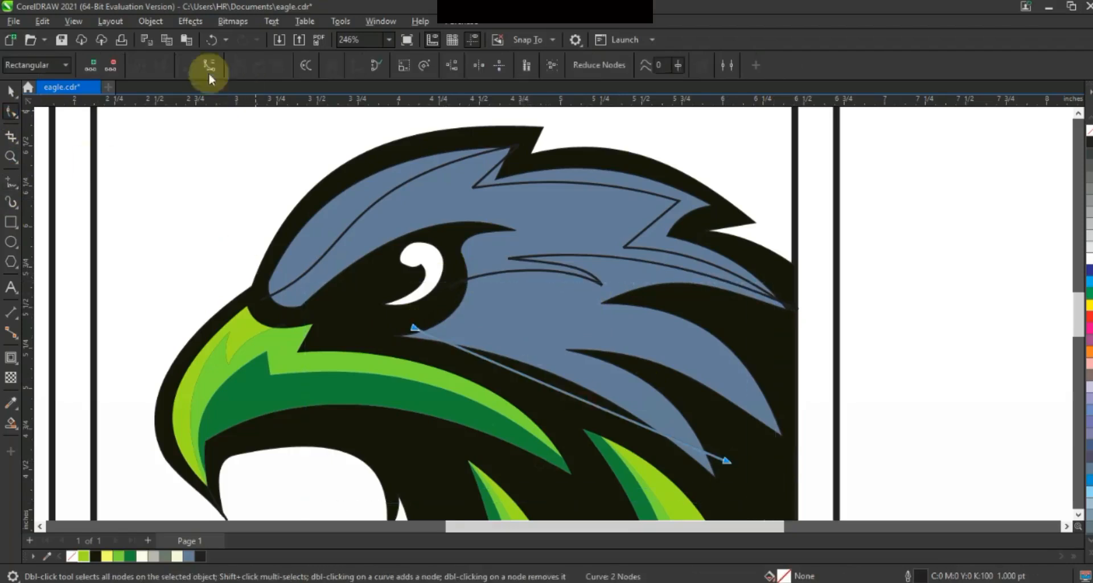
pyautogui.moveTo(568, 394); pyautogui.dragTo(570, 374)
# - Smart-fill the head regions enclosed by the dividing curves and color the front forehead band #B8BAAF
pyautogui.click(11, 423)
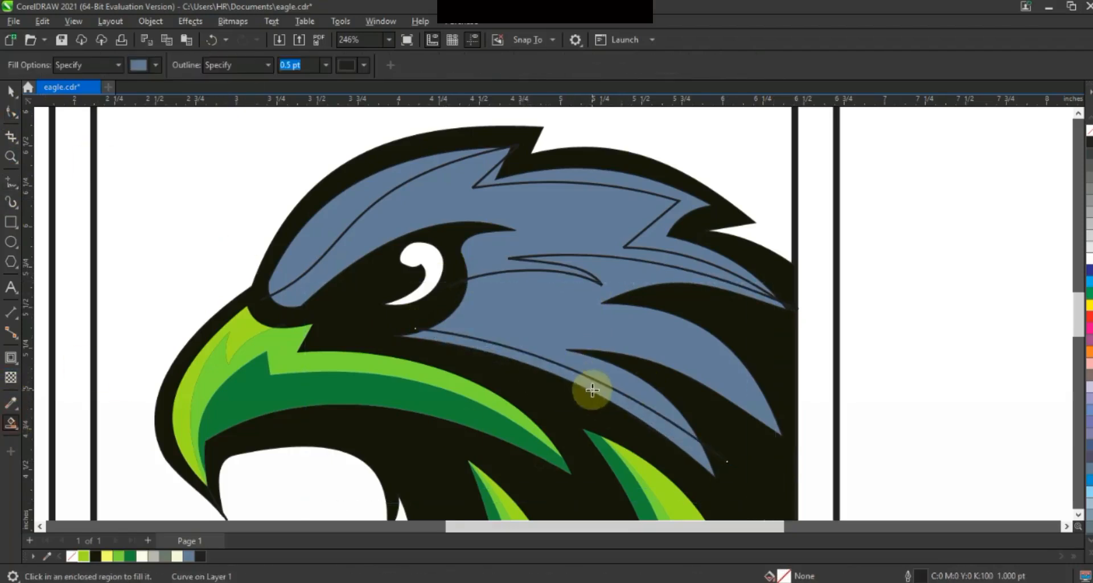
pyautogui.click(560, 316)
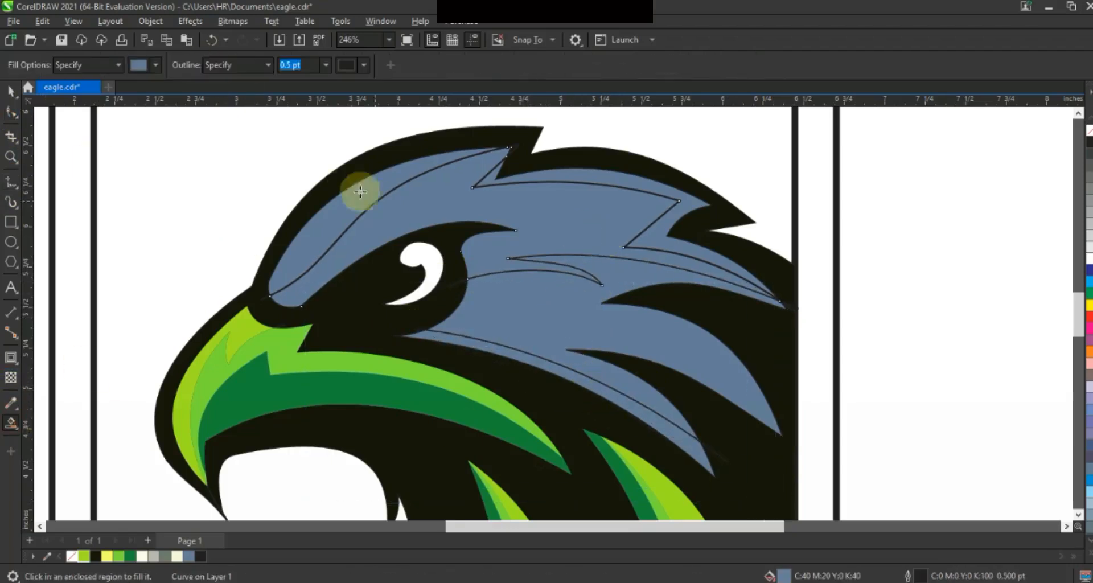
pyautogui.click(11, 91)
pyautogui.click(153, 556)
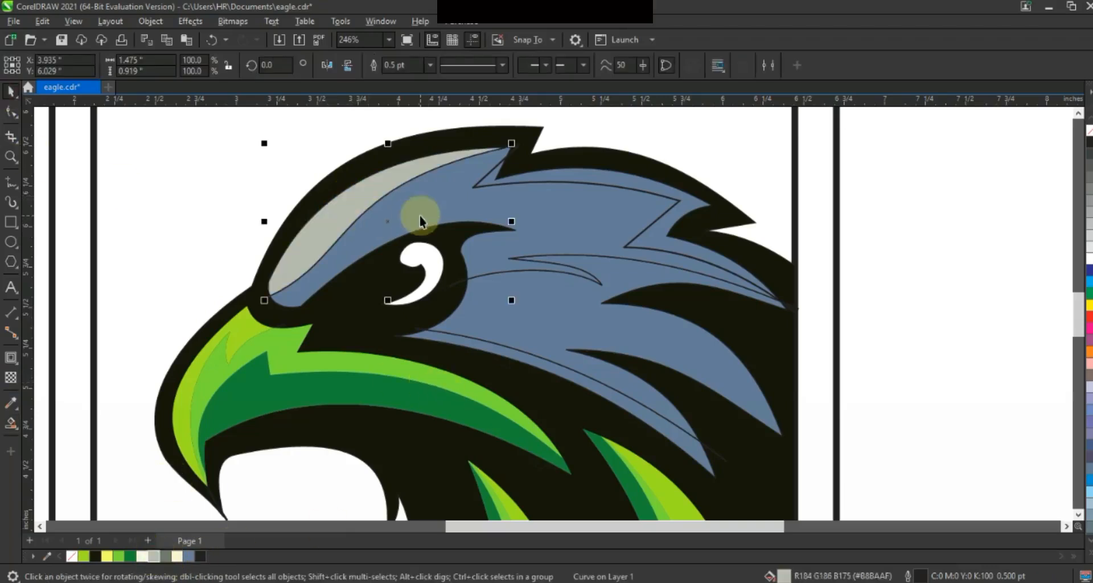
pyautogui.click(62, 211)
pyautogui.click(10, 427)
pyautogui.click(646, 182)
pyautogui.click(13, 93)
# - Color the forehead and upper crest bands light gray, the middle head band medium gray and the lower head region 70% black
pyautogui.click(356, 185)
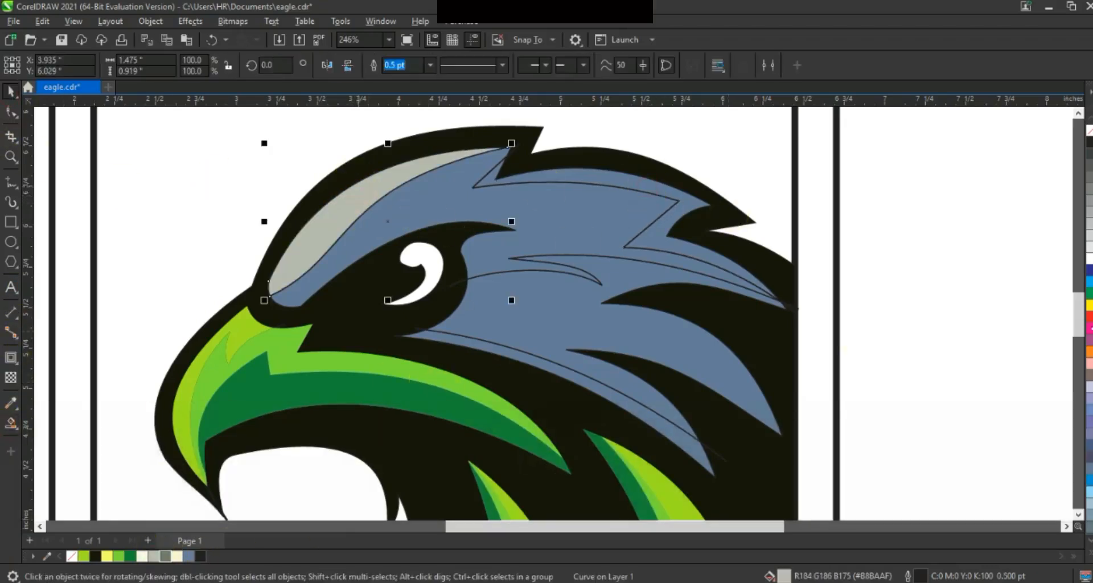
pyautogui.click(628, 217)
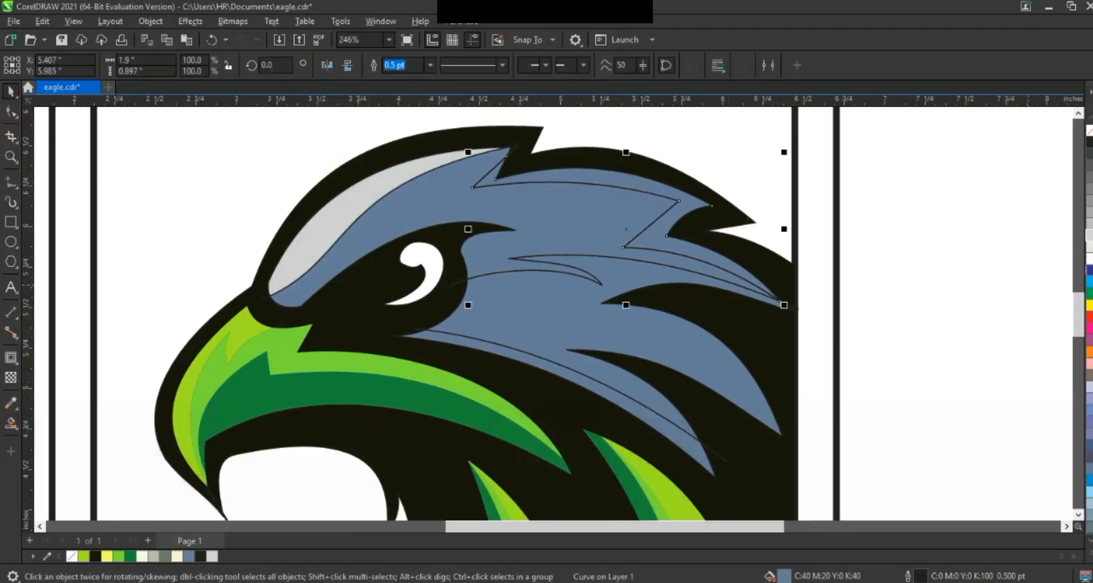
pyautogui.click(1087, 227)
pyautogui.click(652, 307)
pyautogui.click(1089, 182)
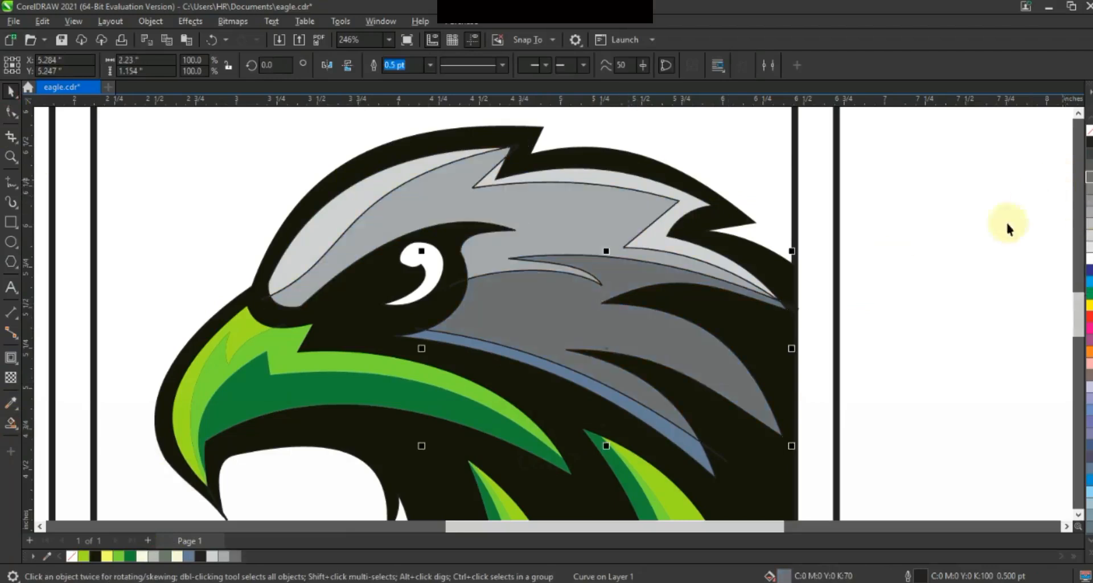
# - Fill the narrow strip along the head's lower edge with the dark green used in the beak
pyautogui.click(549, 371)
pyautogui.click(124, 556)
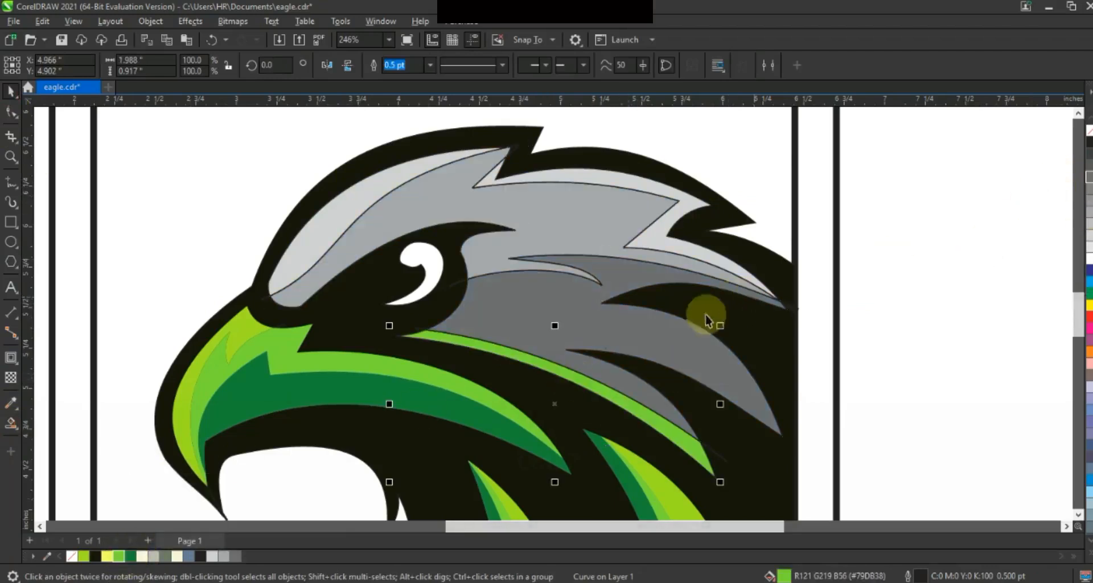
pyautogui.click(132, 556)
# - Remove the outlines from all the eagle's head shapes and dividing curves
pyautogui.press('F3')
pyautogui.press('F3')
pyautogui.press('Escape')
pyautogui.moveTo(751, 182); pyautogui.dragTo(485, 367)
pyautogui.rightClick(1089, 132)
pyautogui.click(872, 214)
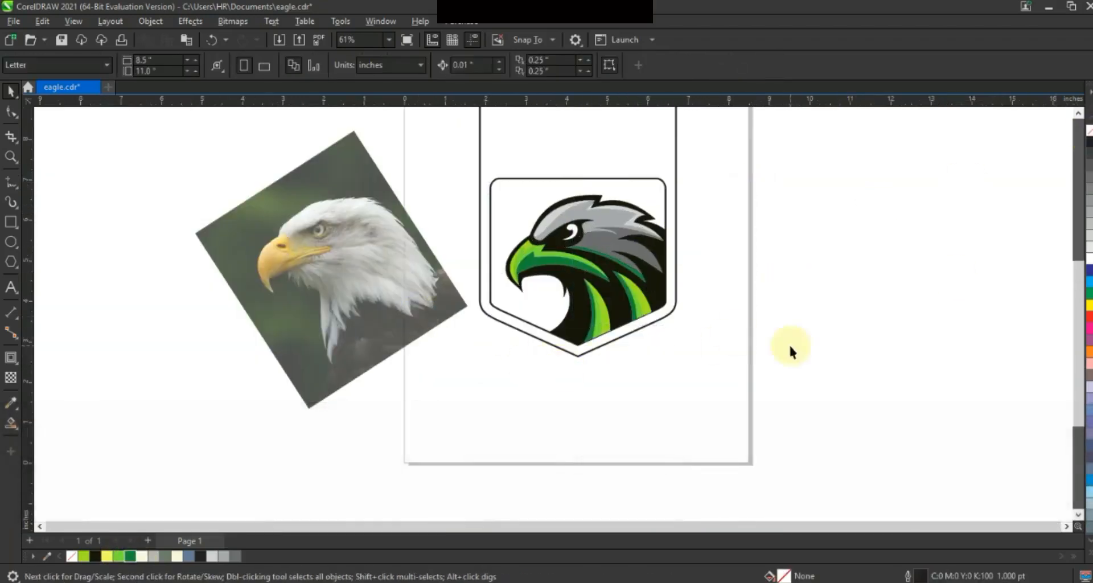
# - Fill the inner shield with dark green #158438 and give it a vertical gradient with light green at the upper end
pyautogui.click(10, 157)
pyautogui.click(548, 348)
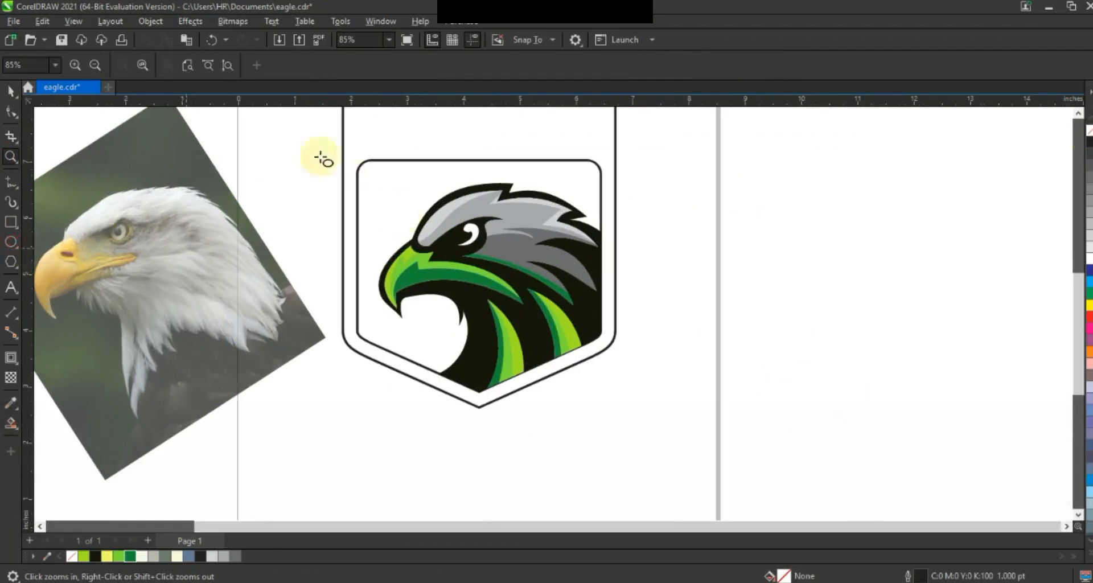
pyautogui.press('space')
pyautogui.click(471, 158)
pyautogui.click(130, 557)
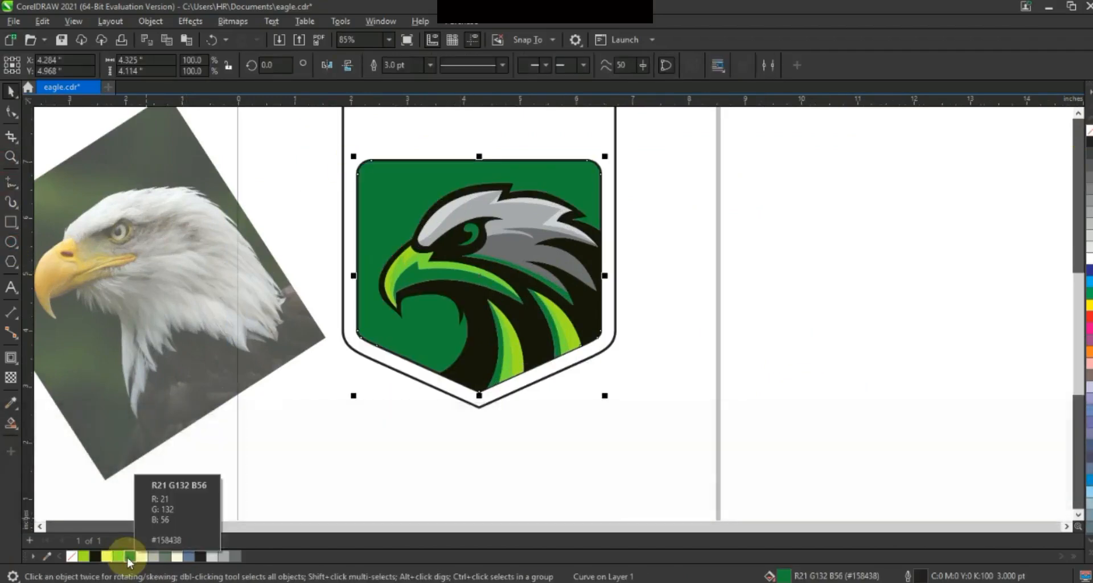
pyautogui.press('g')
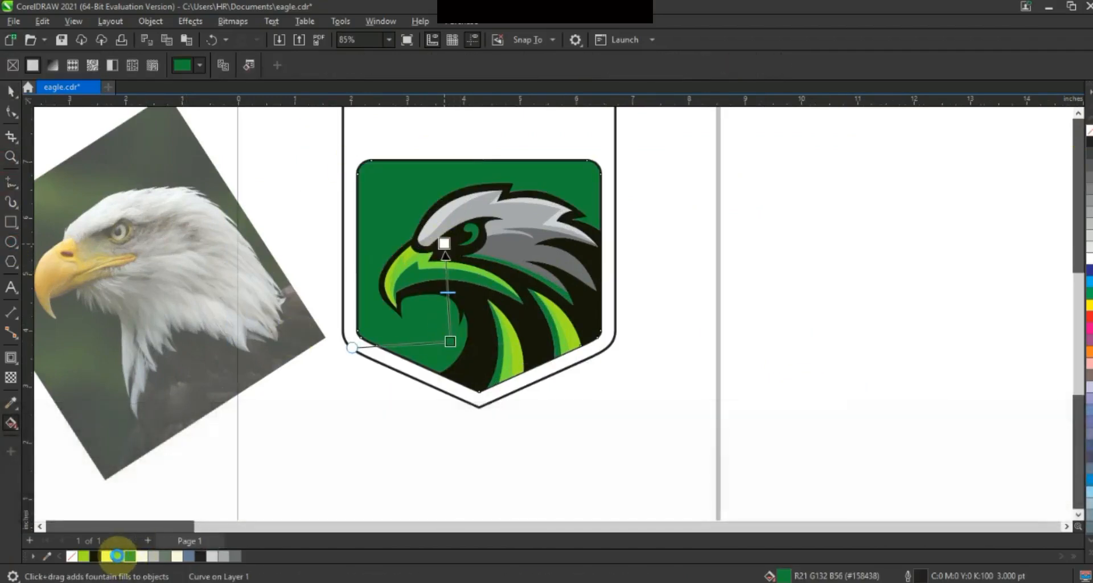
pyautogui.moveTo(117, 556); pyautogui.dragTo(444, 244)
pyautogui.moveTo(450, 341); pyautogui.dragTo(446, 373)
# - Fill the outer shield shape with the near-black used for the eagle's outline
pyautogui.press('space')
pyautogui.click(580, 146)
pyautogui.hotkey('shift', 'F2')
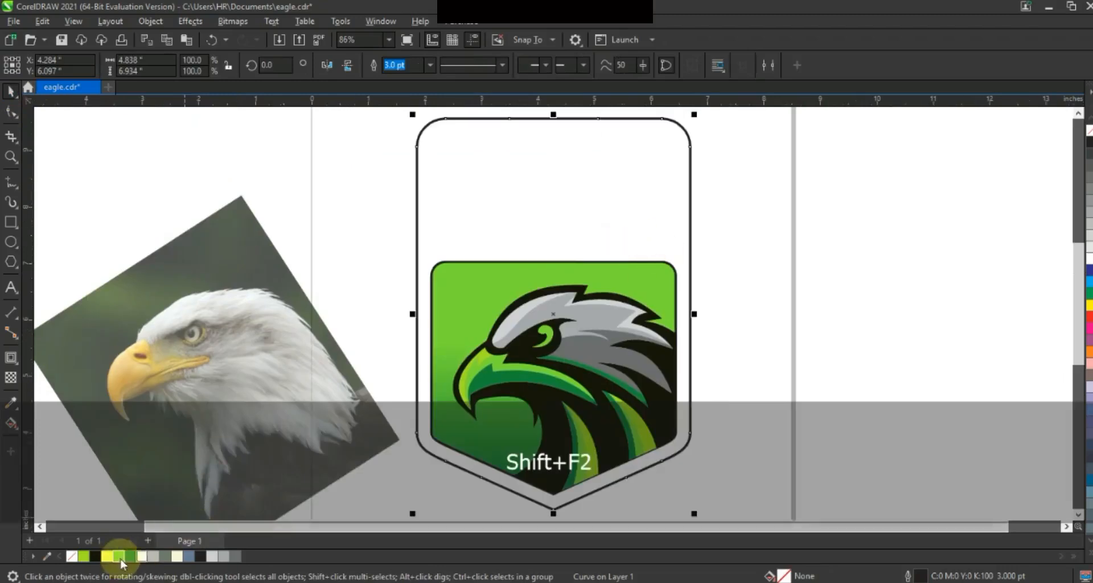
pyautogui.click(95, 555)
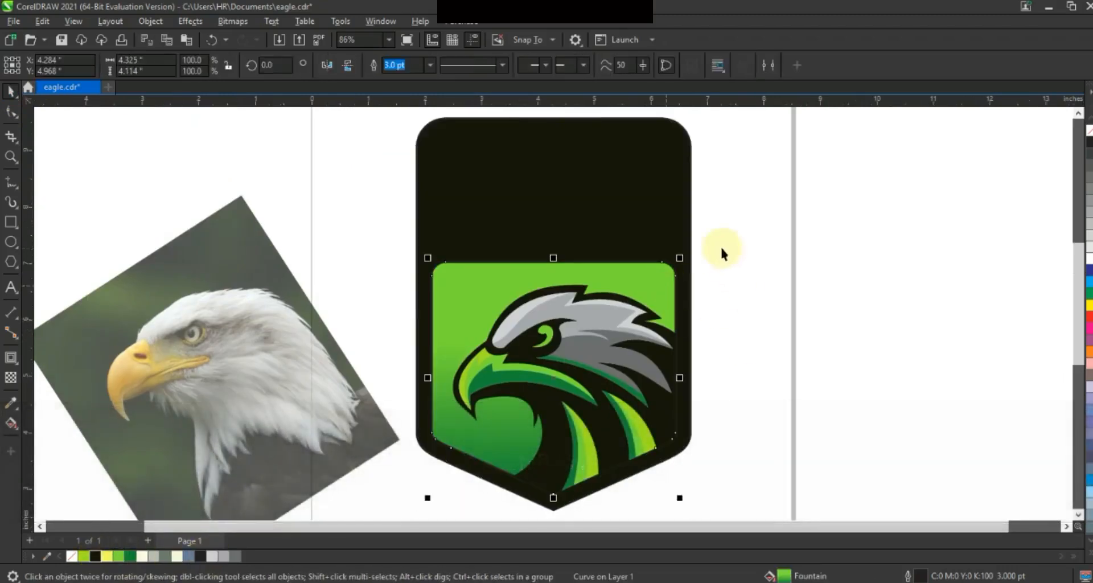
pyautogui.moveTo(879, 206); pyautogui.dragTo(401, 509)
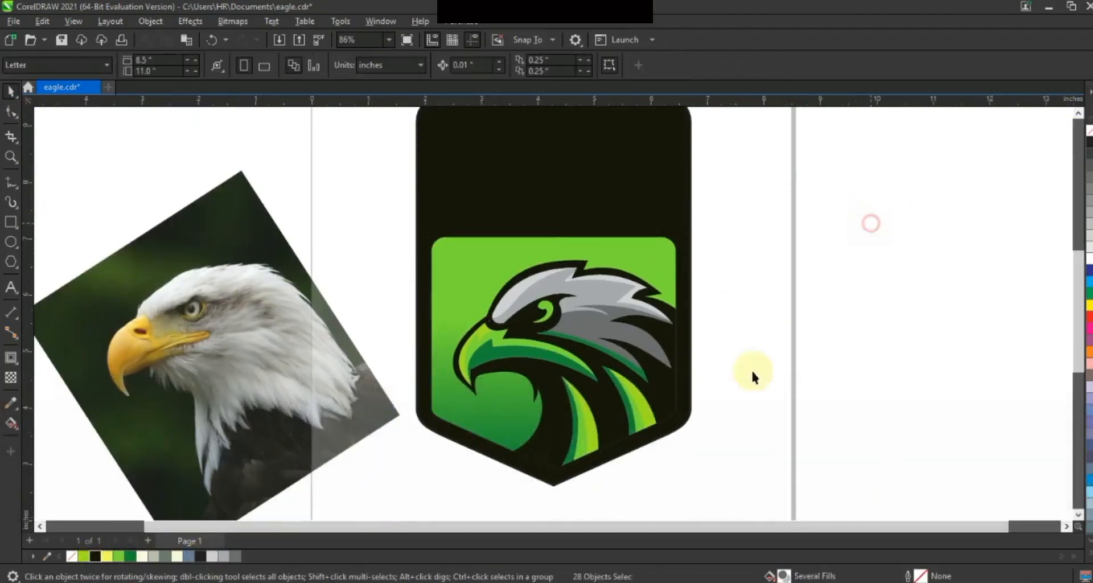
pyautogui.scroll(-2, 760, 361)
pyautogui.press('Escape')
# - Add the artistic text GAMING on the empty area beside the shield
pyautogui.click(11, 156)
pyautogui.moveTo(507, 198); pyautogui.dragTo(777, 449)
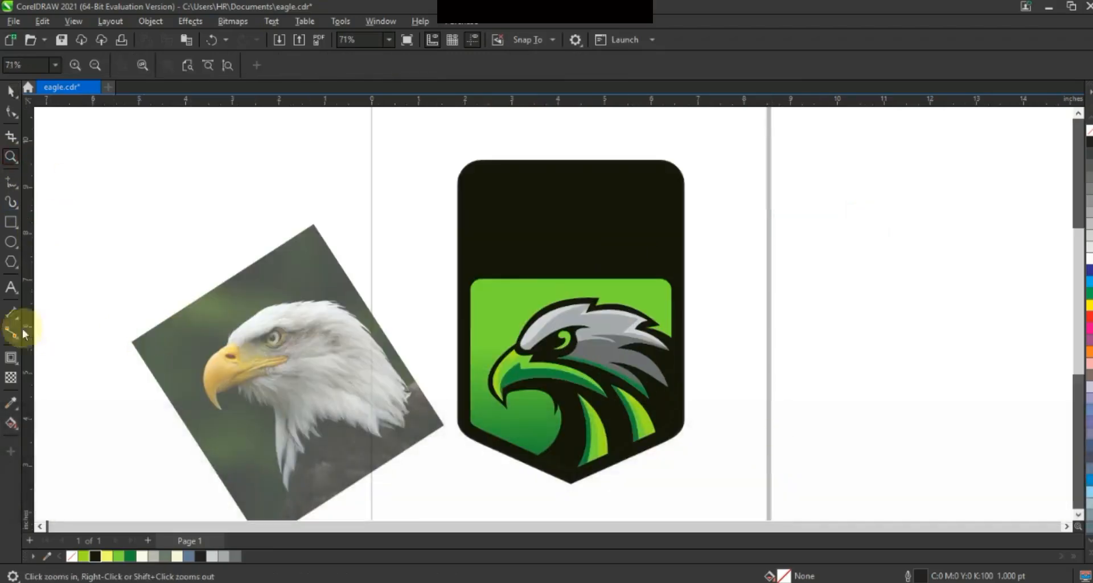
pyautogui.click(133, 234)
pyautogui.write('GAMING')
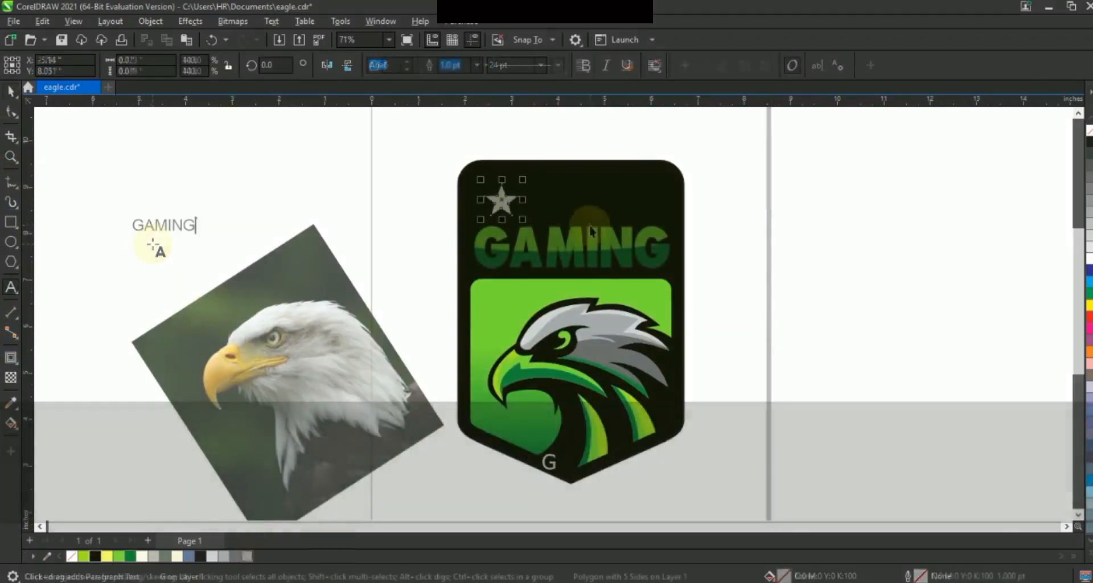
# - Duplicate the white star into an evenly spaced row of four above the GAMING text, and remove the stars' outlines
pyautogui.moveTo(552, 206); pyautogui.dragTo(555, 207)
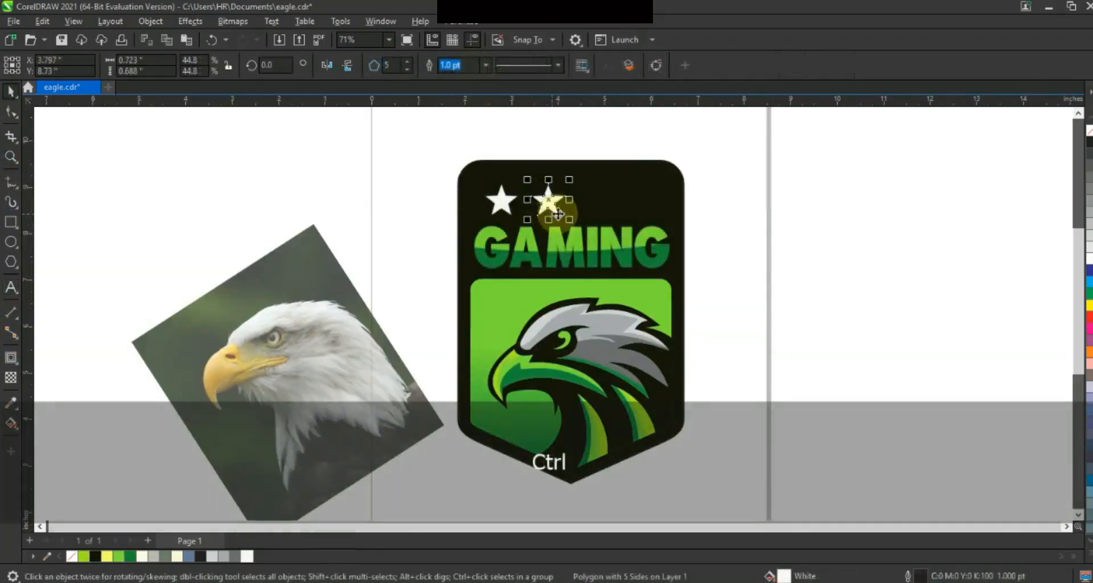
pyautogui.hotkey('ctrl', 'r')
pyautogui.hotkey('ctrl', 'r')
pyautogui.moveTo(770, 166); pyautogui.dragTo(476, 227)
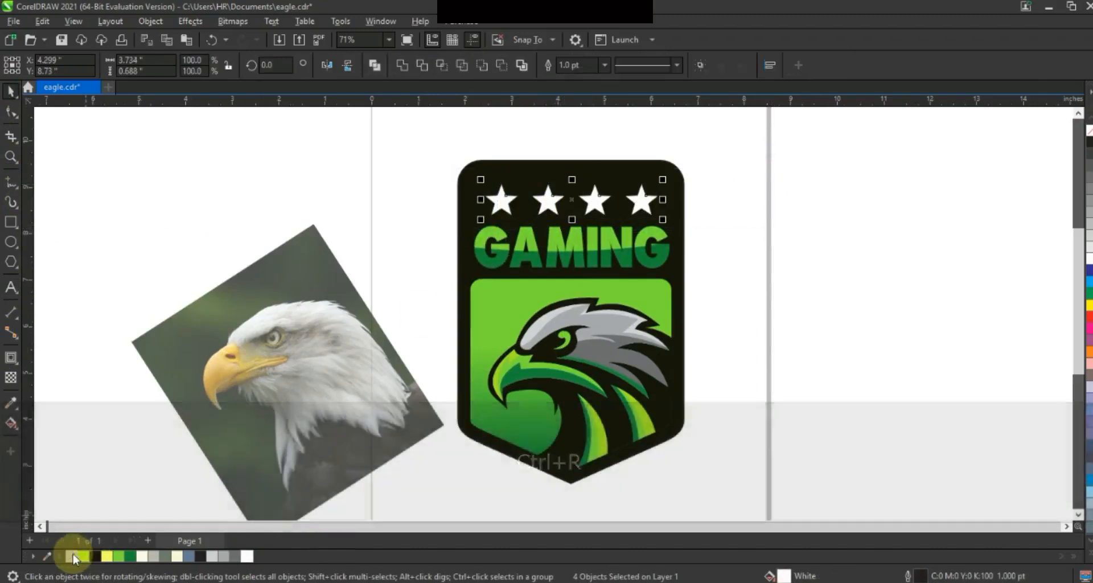
pyautogui.rightClick(74, 558)
# - Delete the eagle reference photo and preview the whole shield logo in full screen
pyautogui.click(775, 240)
pyautogui.click(341, 325)
pyautogui.press('Delete')
pyautogui.moveTo(732, 484); pyautogui.dragTo(378, 146)
pyautogui.hotkey('shift', 'F2')
pyautogui.press('F9')
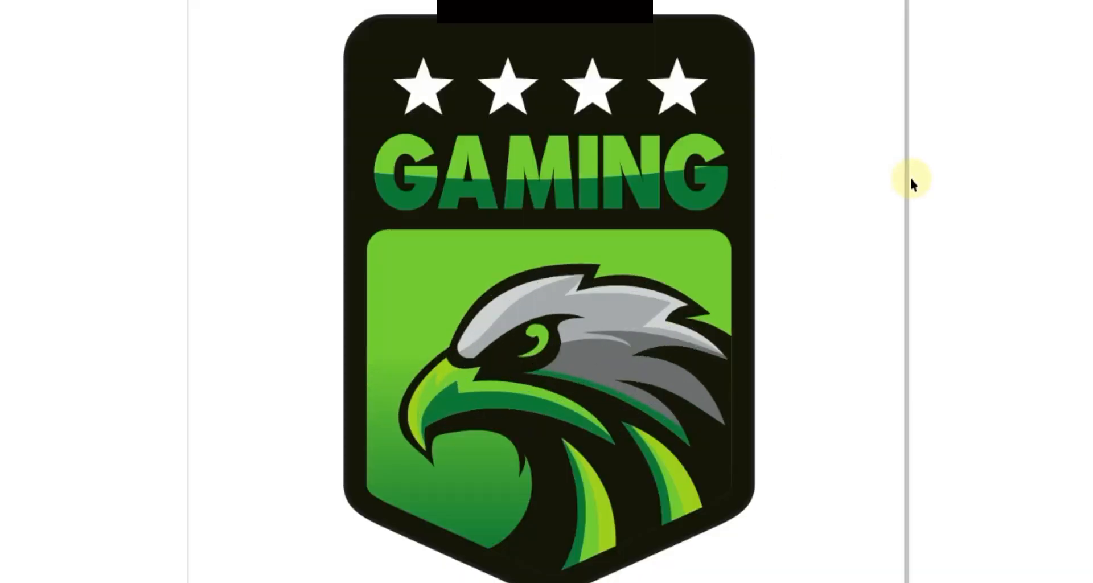
pyautogui.press('Escape')
# - Smart-fill the highlight inside the eagle's eye and color it white
pyautogui.click(563, 341)
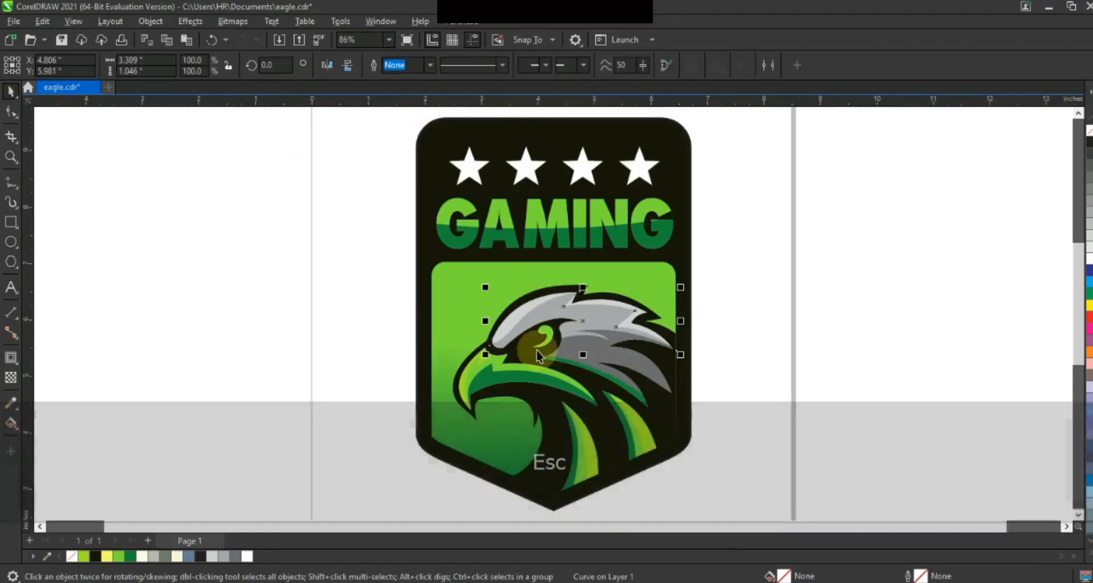
pyautogui.click(244, 334)
pyautogui.click(17, 434)
pyautogui.click(45, 436)
pyautogui.click(542, 335)
pyautogui.click(10, 90)
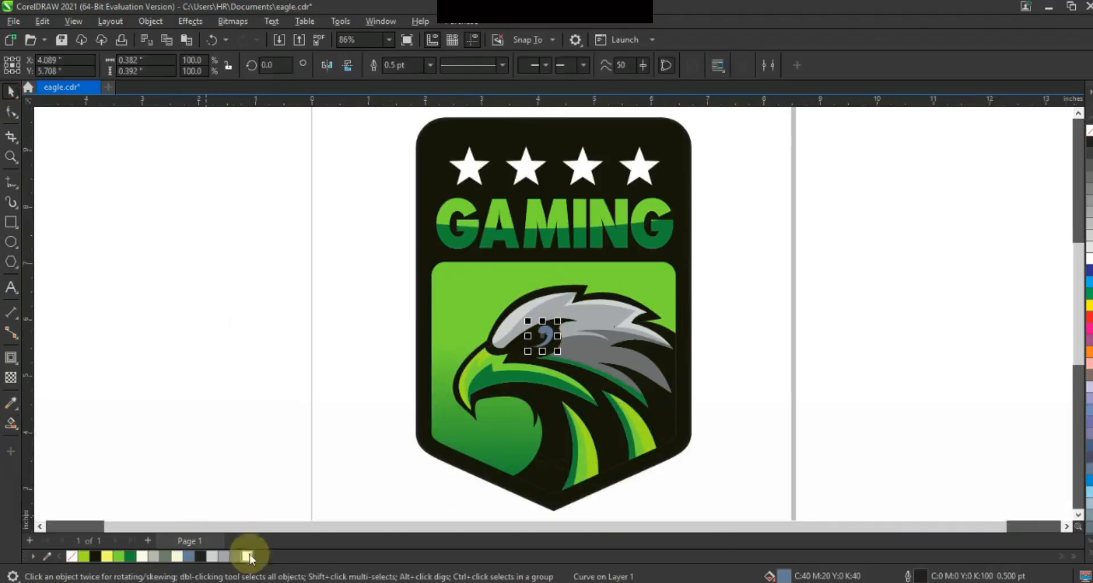
pyautogui.click(249, 556)
pyautogui.click(214, 418)
# - Examine the finished shield logo on the page and in a full-screen preview
pyautogui.press('F3')
pyautogui.moveTo(715, 442); pyautogui.dragTo(459, 182)
pyautogui.click(889, 233)
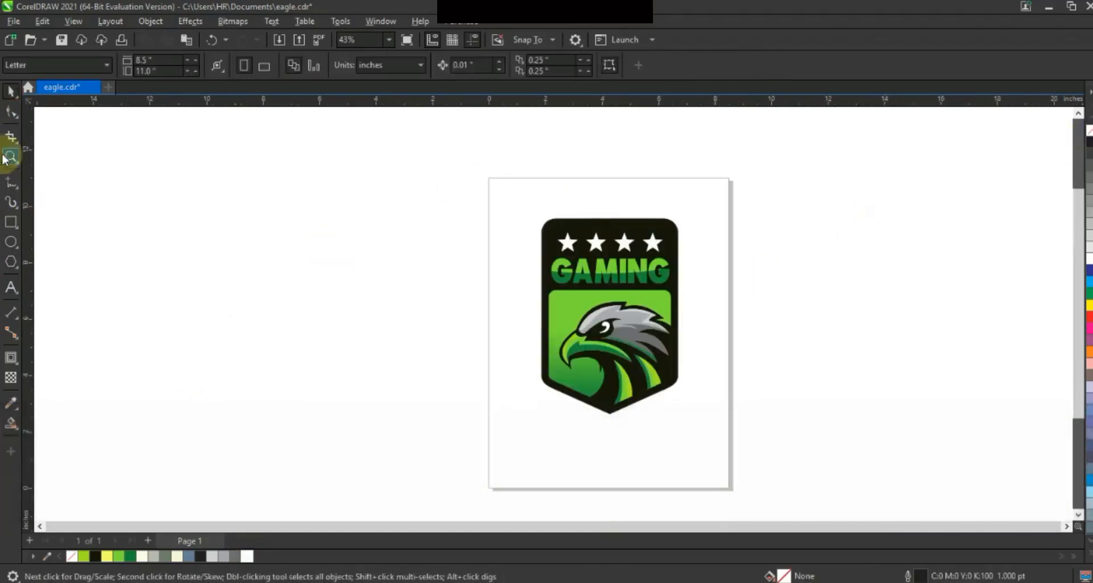
pyautogui.click(6, 157)
pyautogui.moveTo(689, 411); pyautogui.dragTo(738, 432)
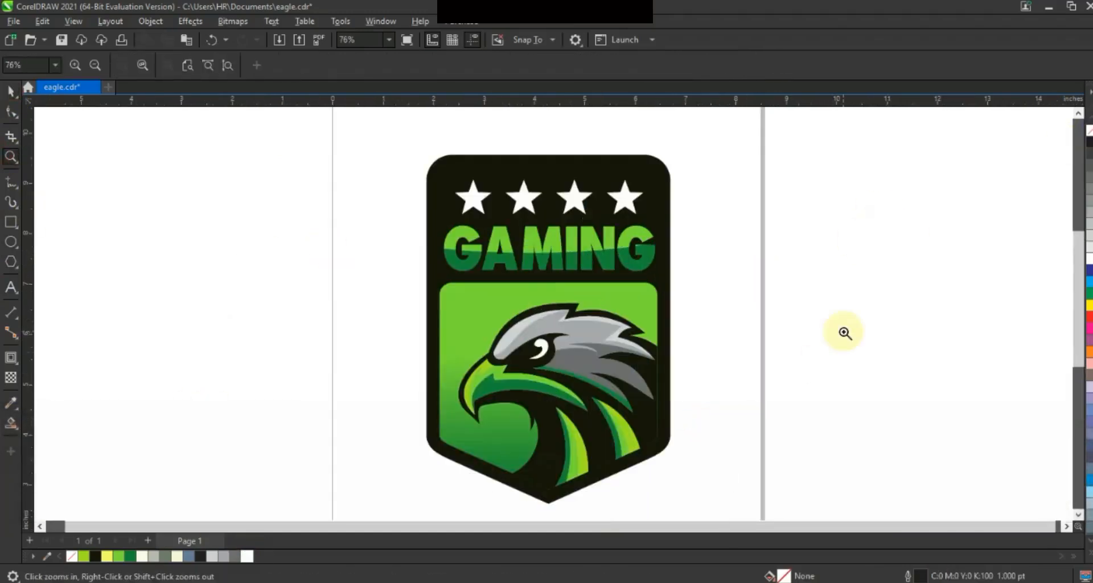
pyautogui.press('F9')
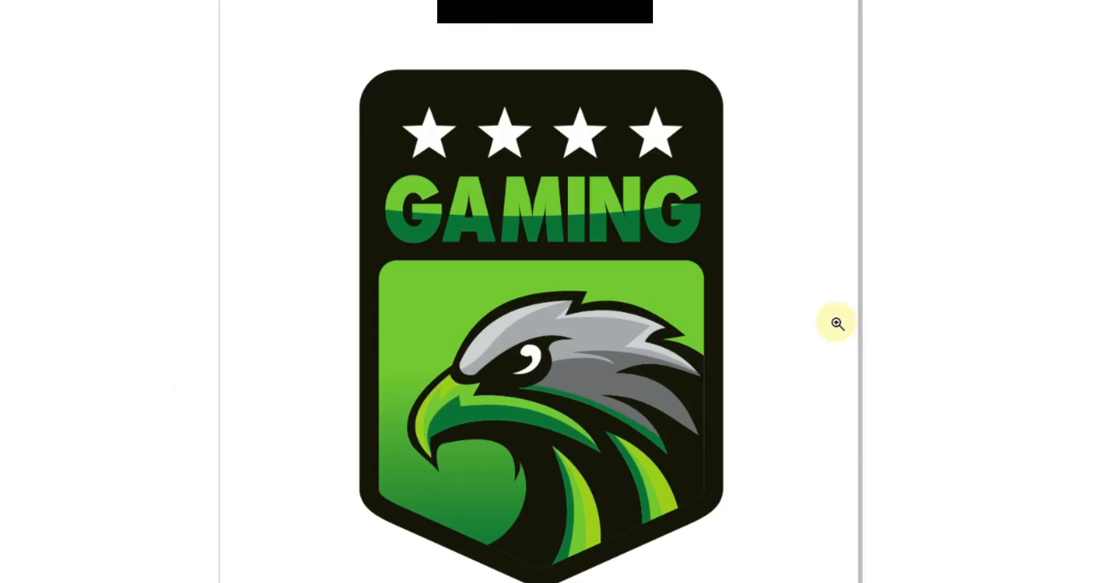
pyautogui.press('F9')
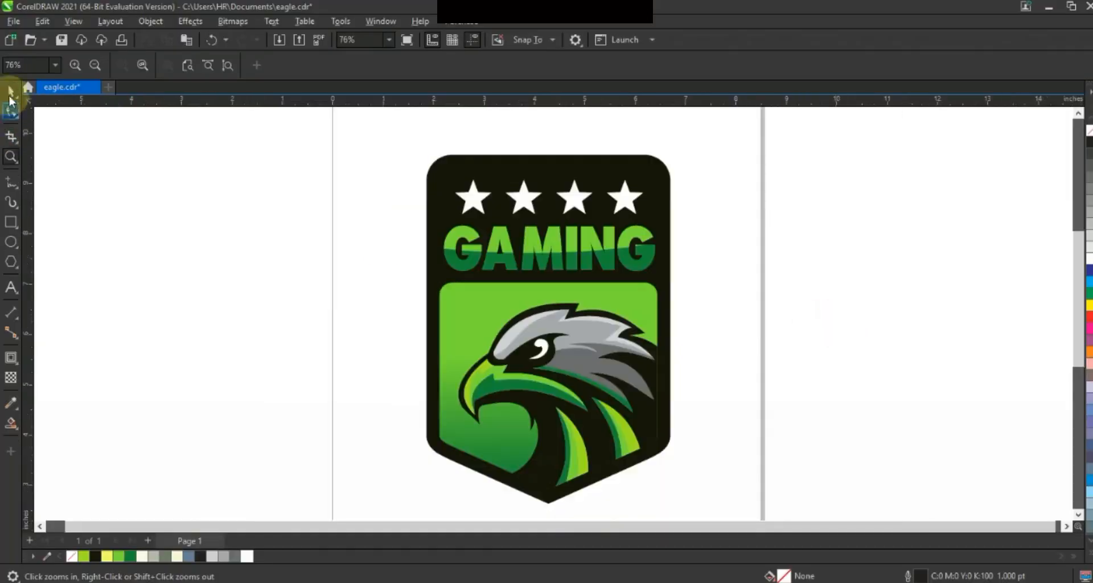